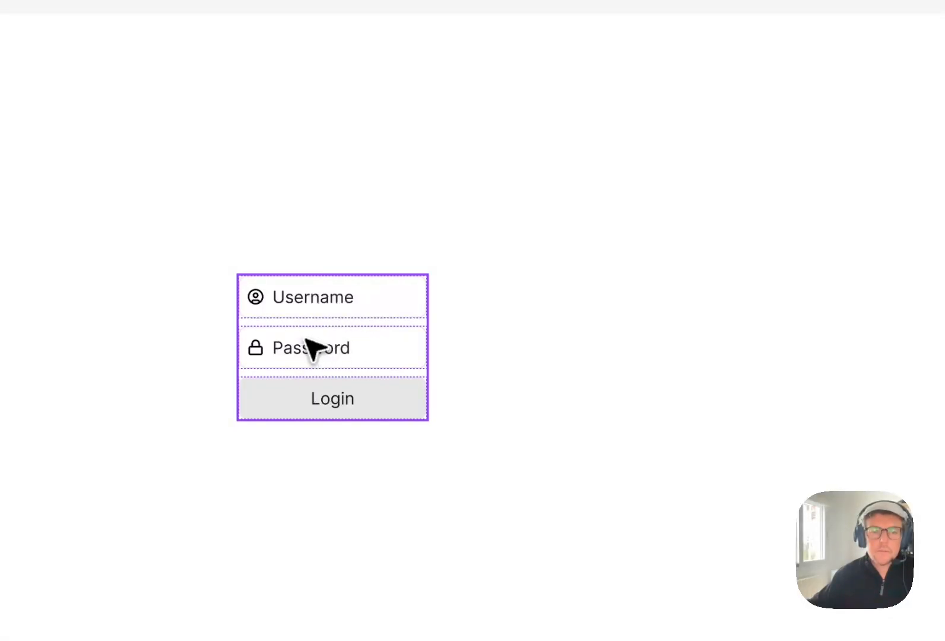
- Duplicate the login form to the right and detach the copy from its component
left_click_drag(315, 346, 623, 347)
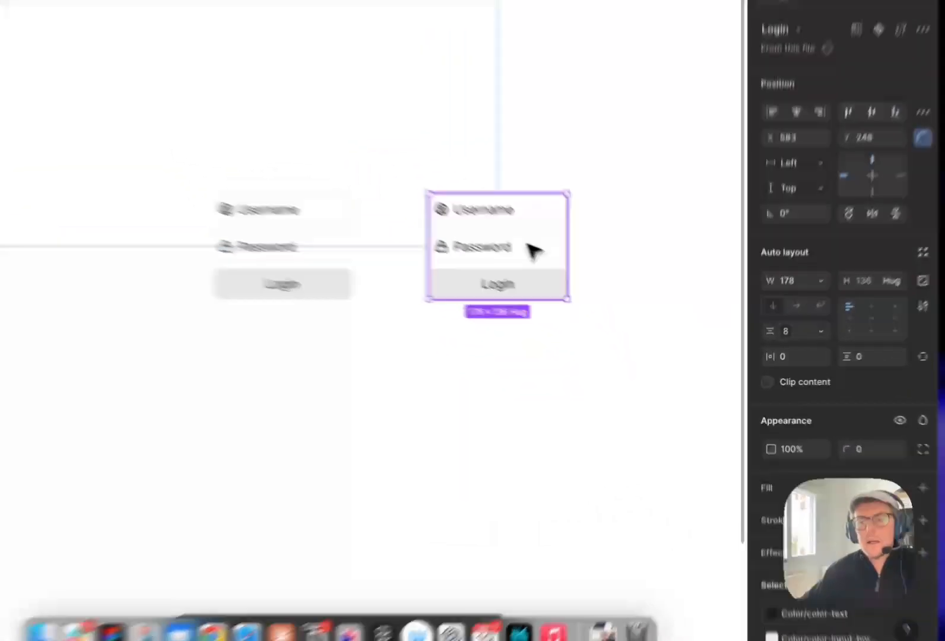
right_click(589, 301)
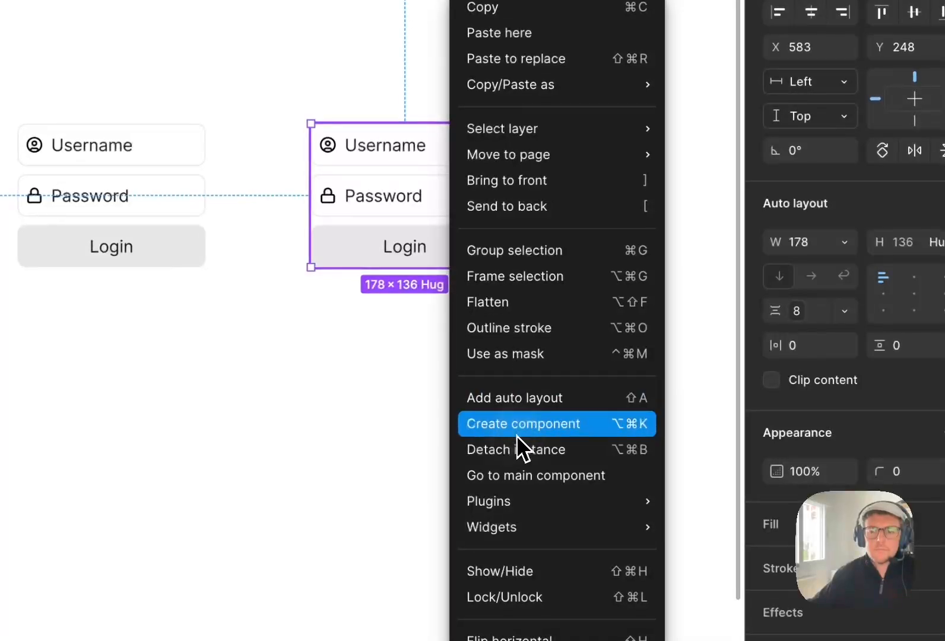
left_click(516, 435)
key("super+z")
right_click(442, 206)
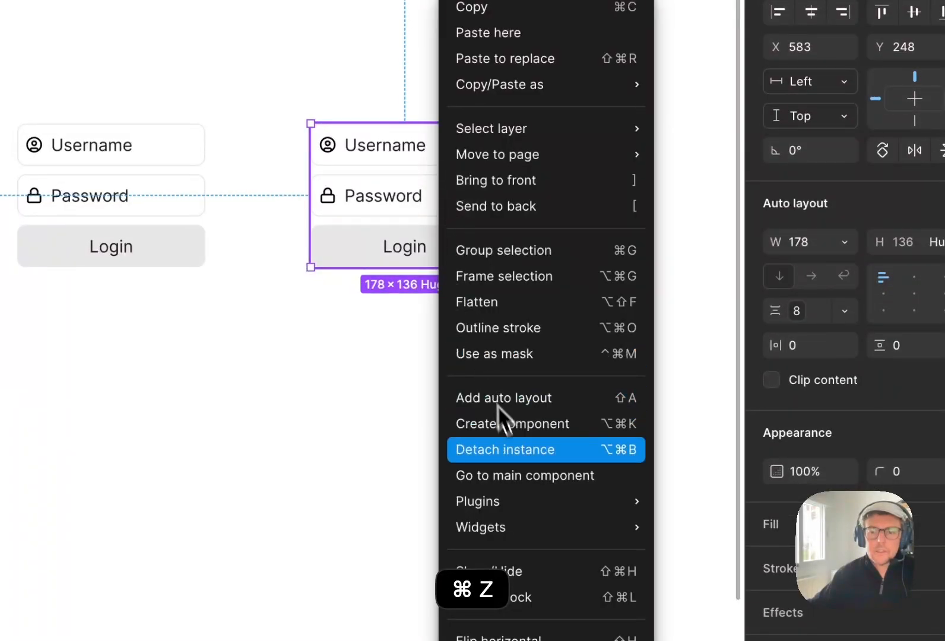
left_click(505, 450)
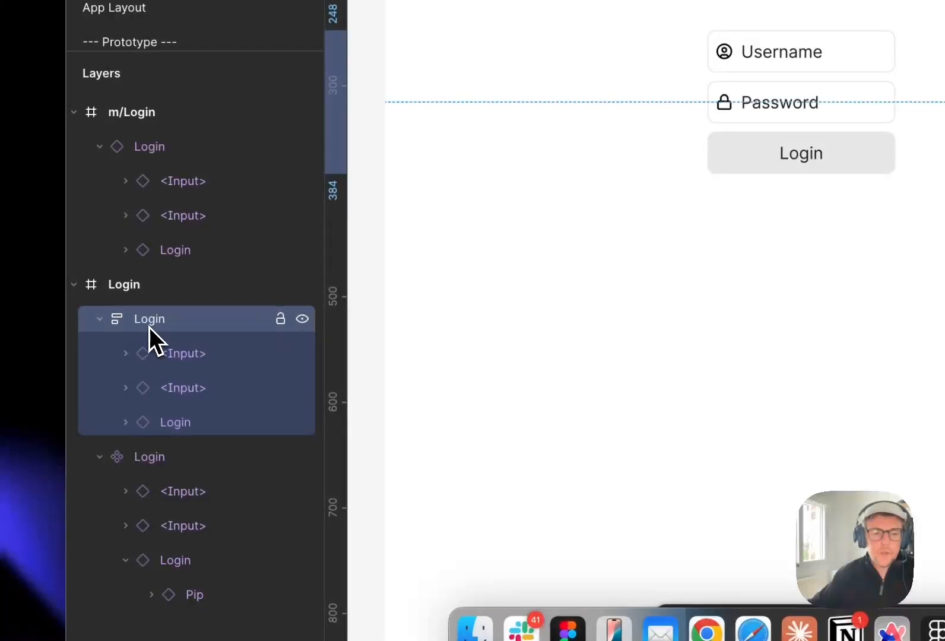
- Rename the detached form layer to SignUp
double_click(153, 325)
type("Sign")
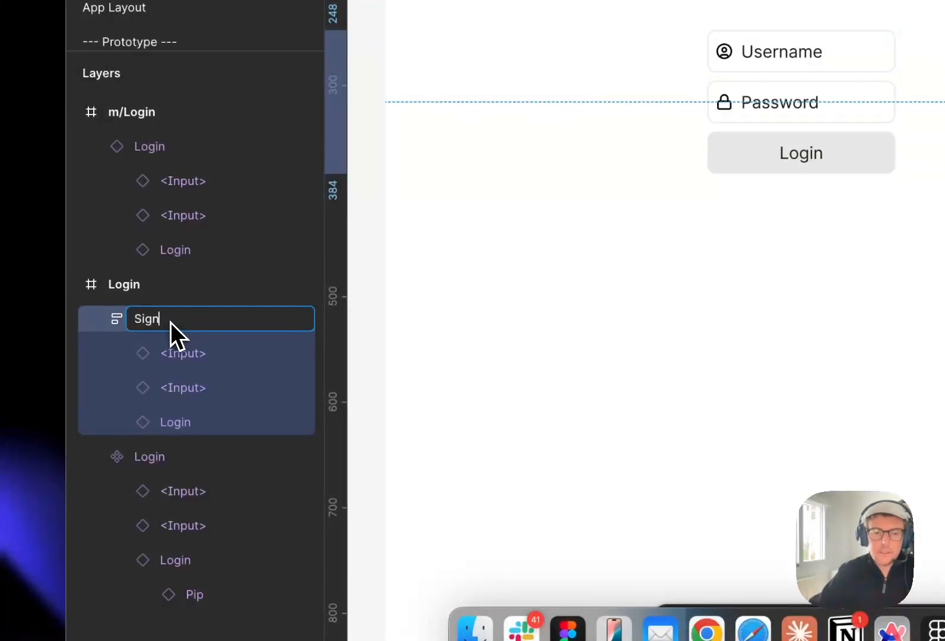
type("Up")
key("Return")
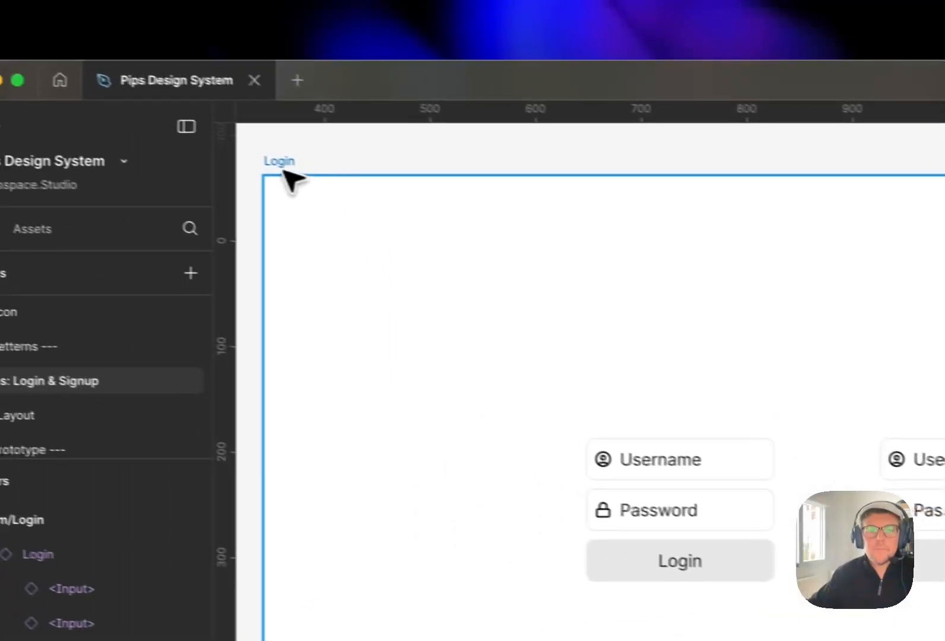
- Rename the containing frame to Forms/Login & Signup etc
left_click(32, 111)
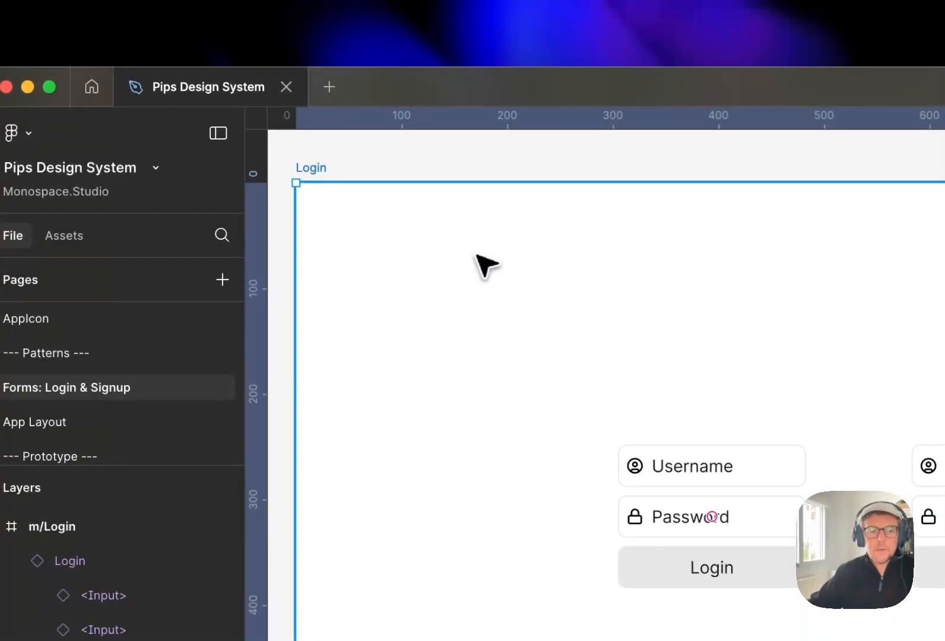
key("super+r")
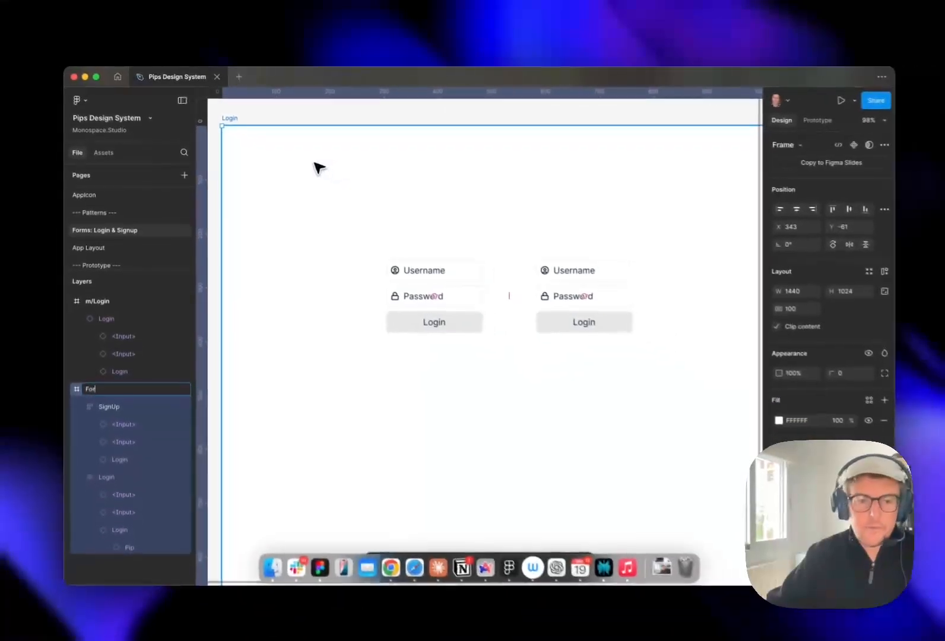
type("/Login & Signup")
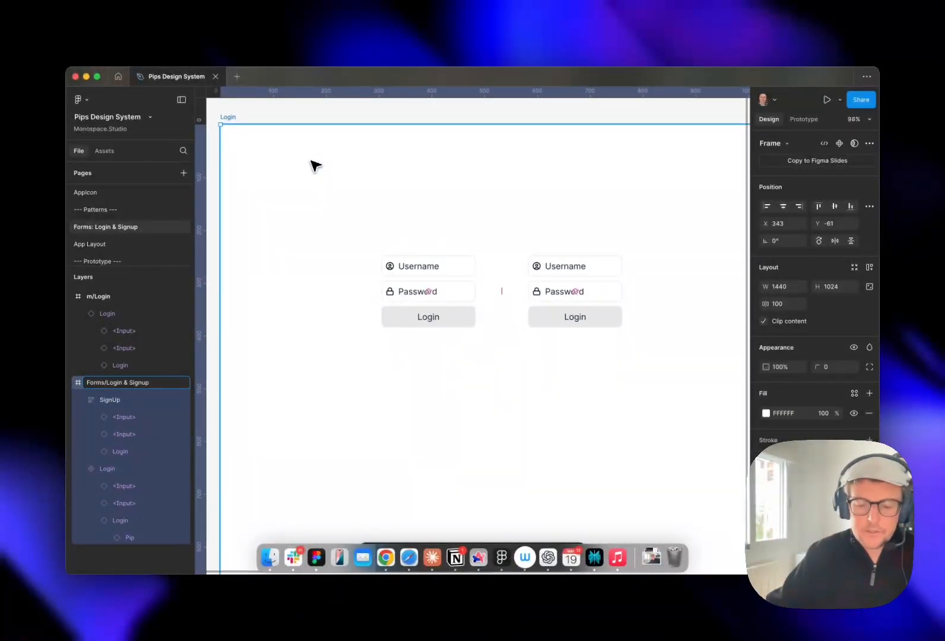
type(" etc")
key("Return")
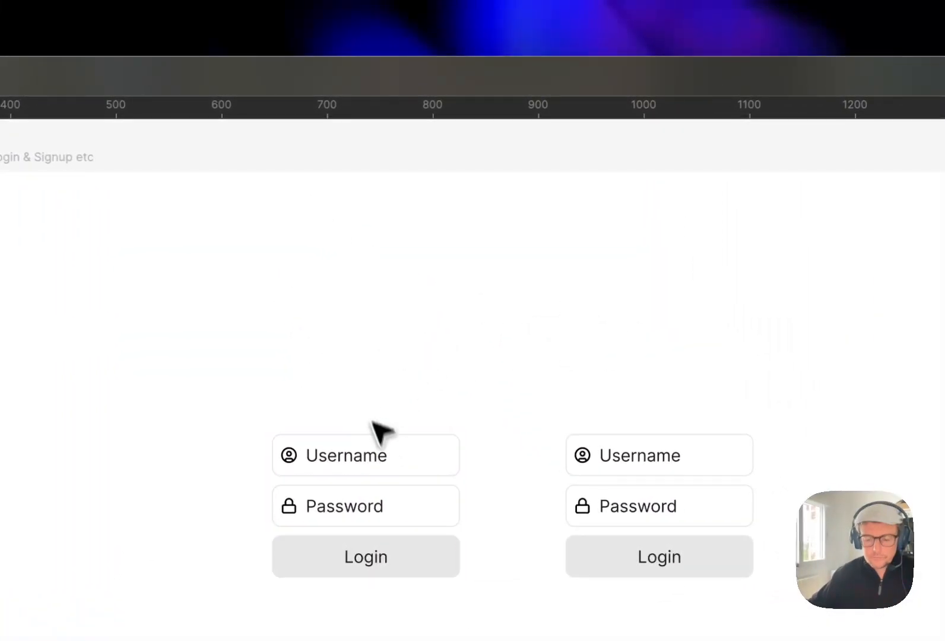
- Add an underlined Login text label above the login form
left_click(279, 289)
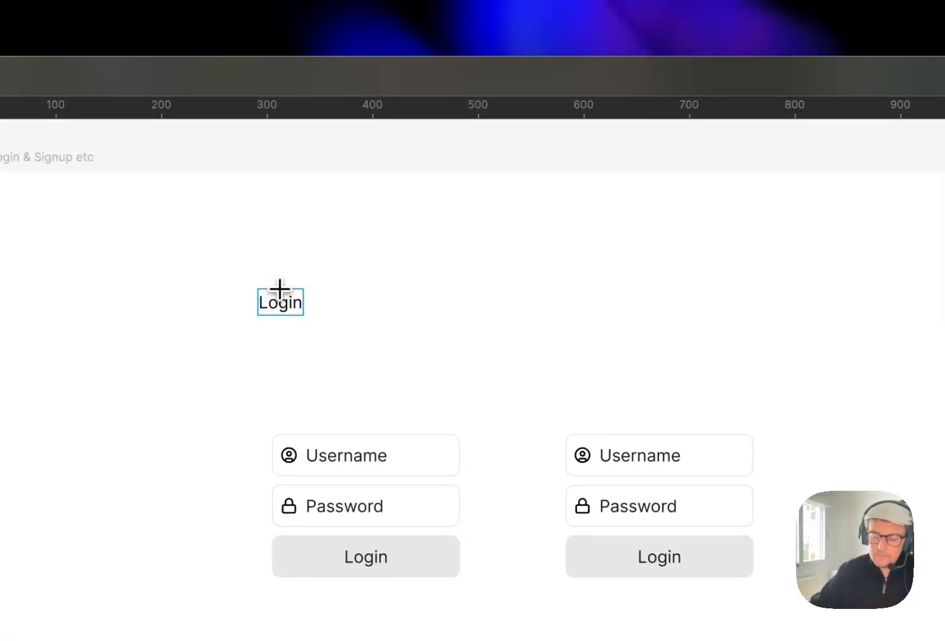
key("Escape")
key("super+u")
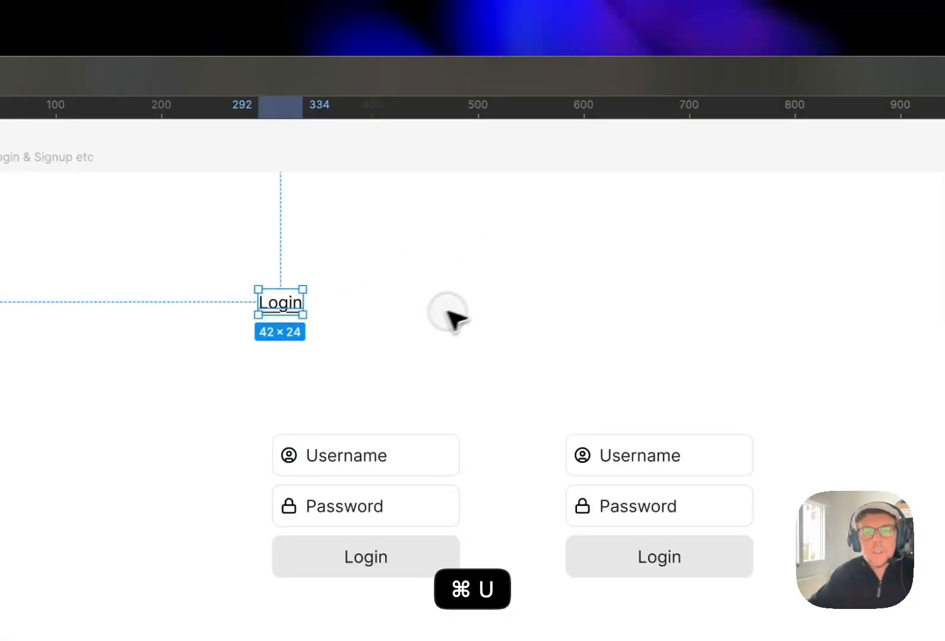
- Duplicate the label above the second form and change its text to SignUp
left_click_drag(285, 302, 621, 312)
key("Return")
type("SignUp")
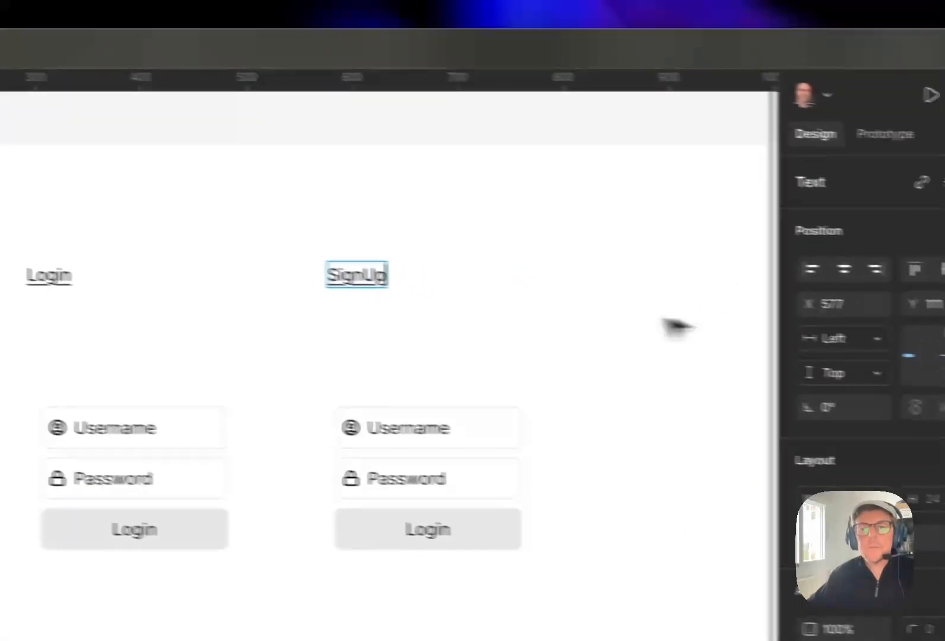
left_click(902, 351)
left_click_drag(599, 303, 622, 304)
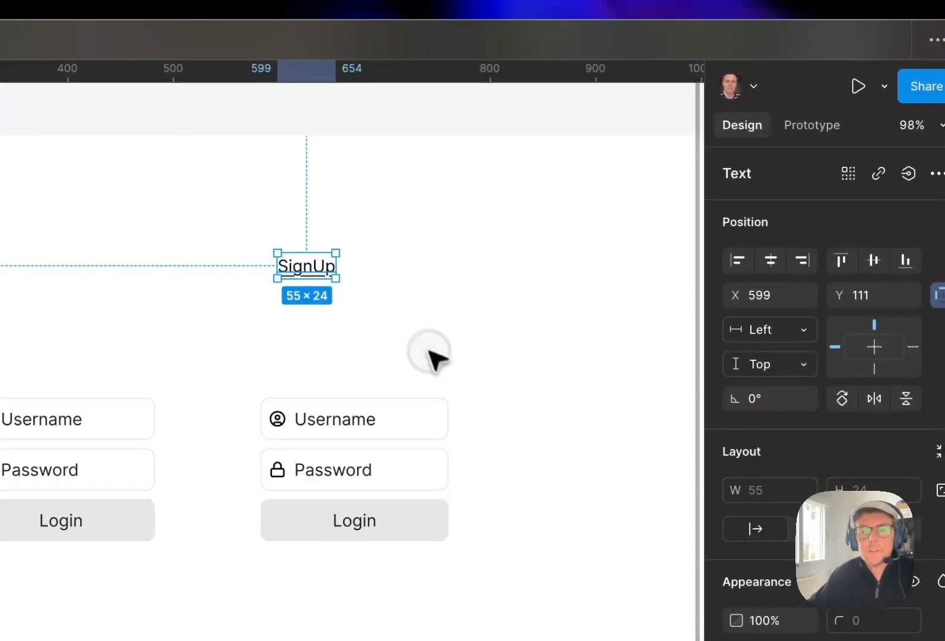
left_click(428, 352)
left_click_drag(326, 417, 339, 416)
left_click(483, 340)
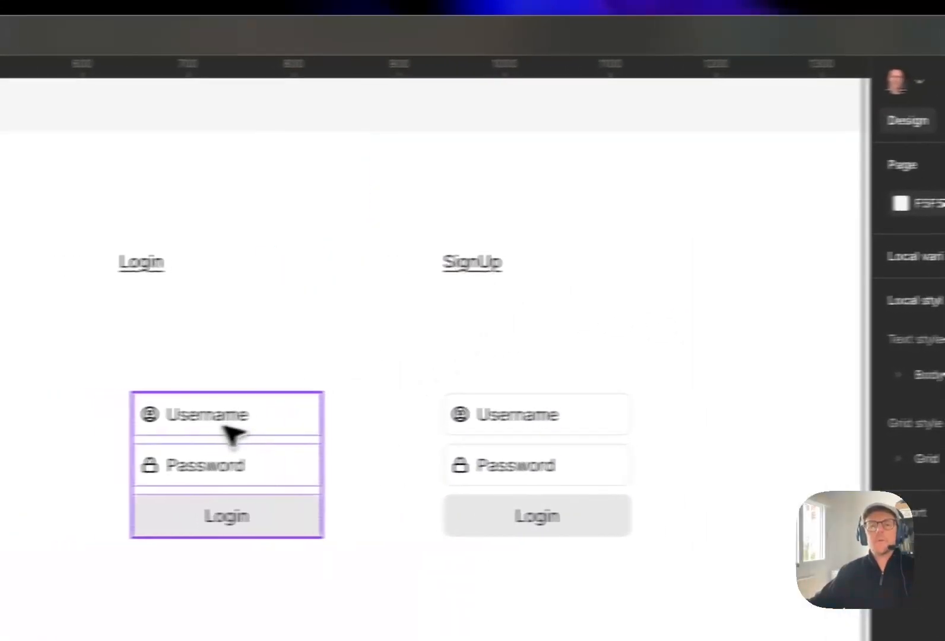
left_click_drag(222, 427, 211, 434)
left_click(354, 322)
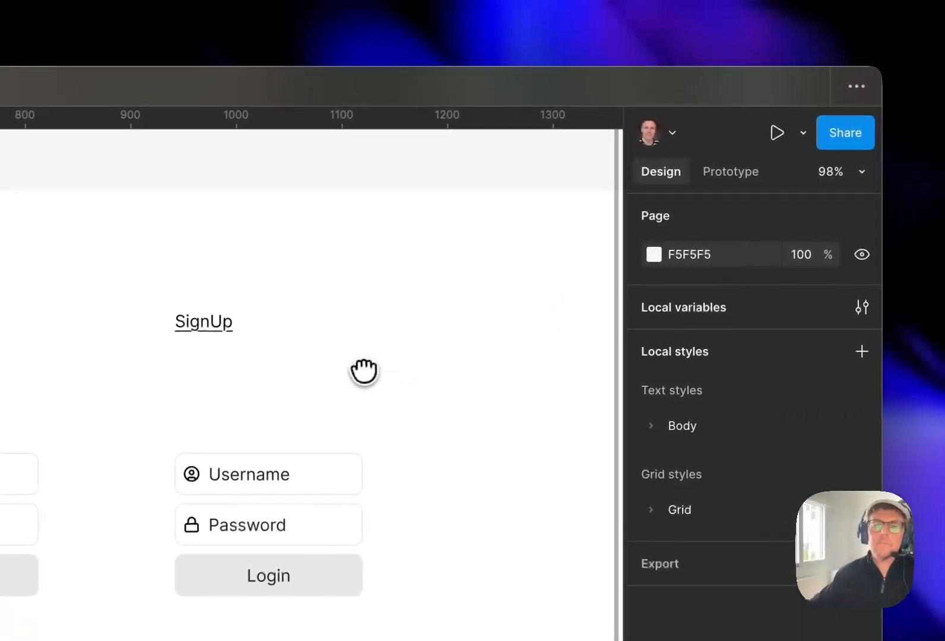
left_click_drag(372, 356, 388, 347)
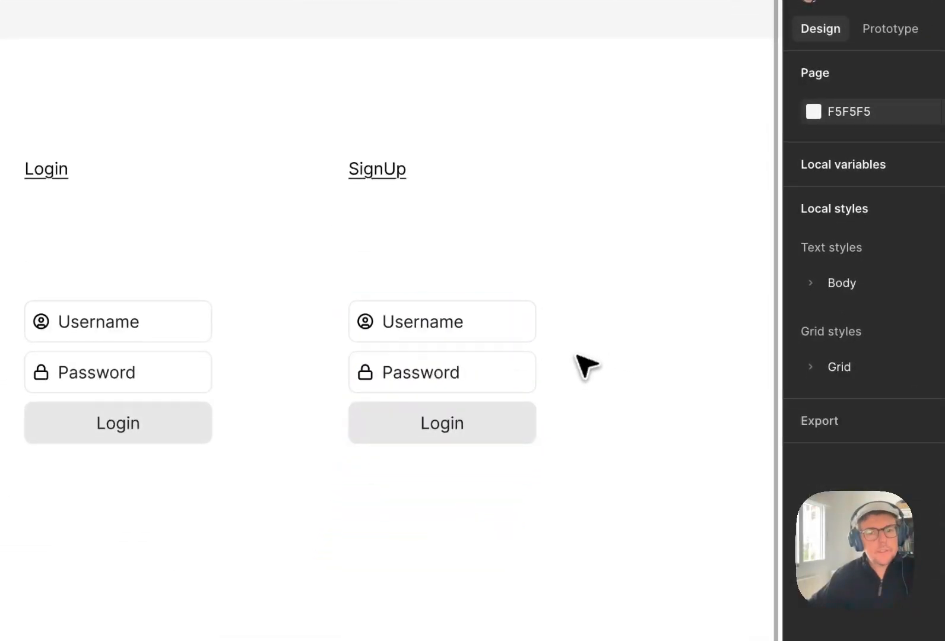
- Duplicate the Username field in the SignUp form and relabel the copy Name
double_click(472, 326)
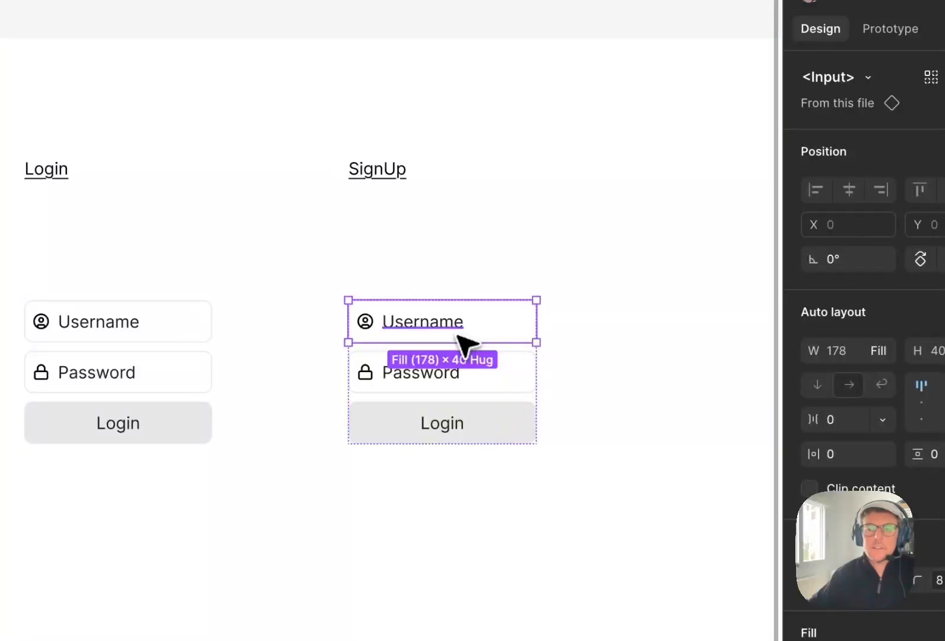
key("super+d")
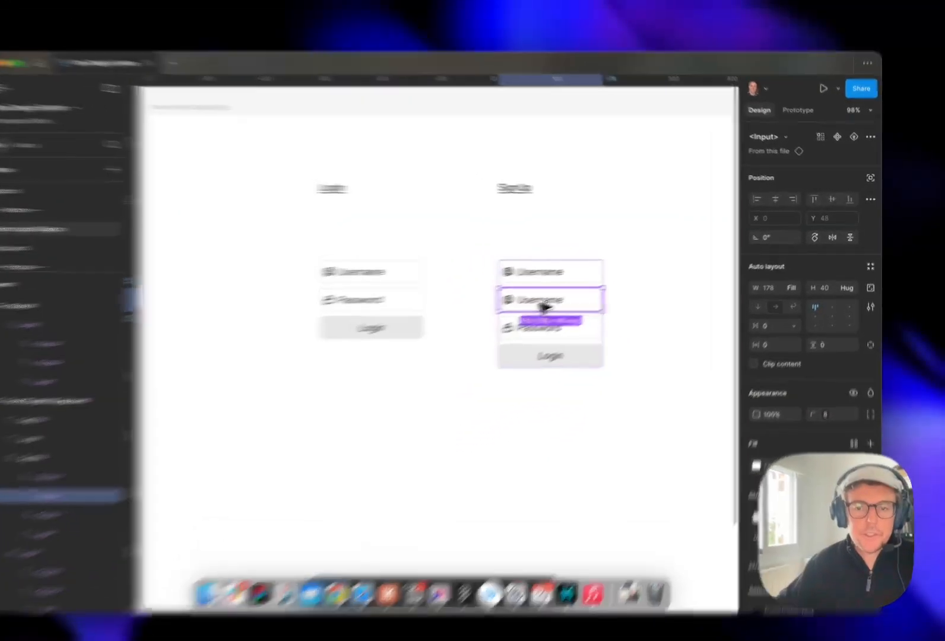
double_click(581, 289)
type("Bam")
key("super+shift+Left")
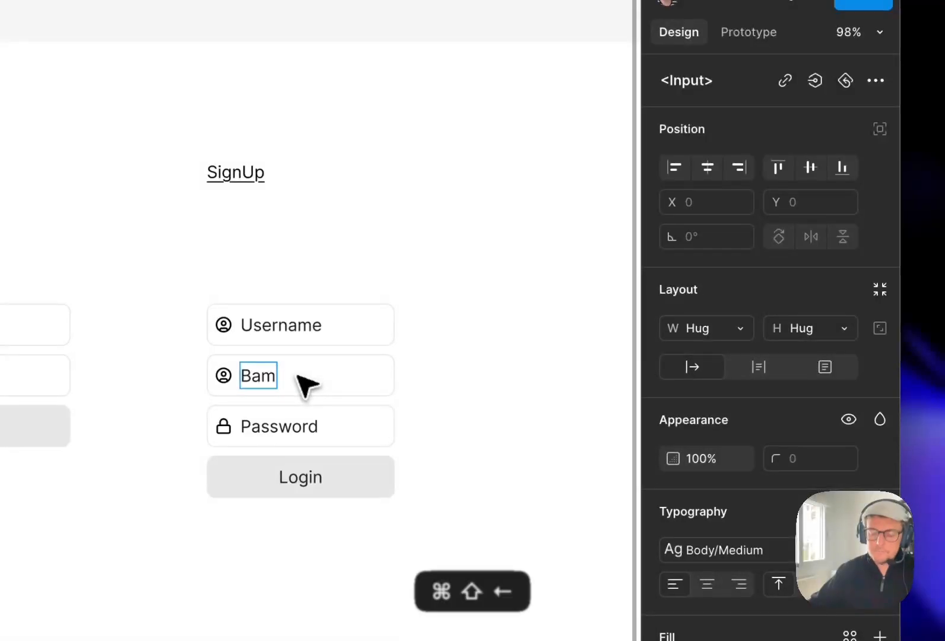
type("Name")
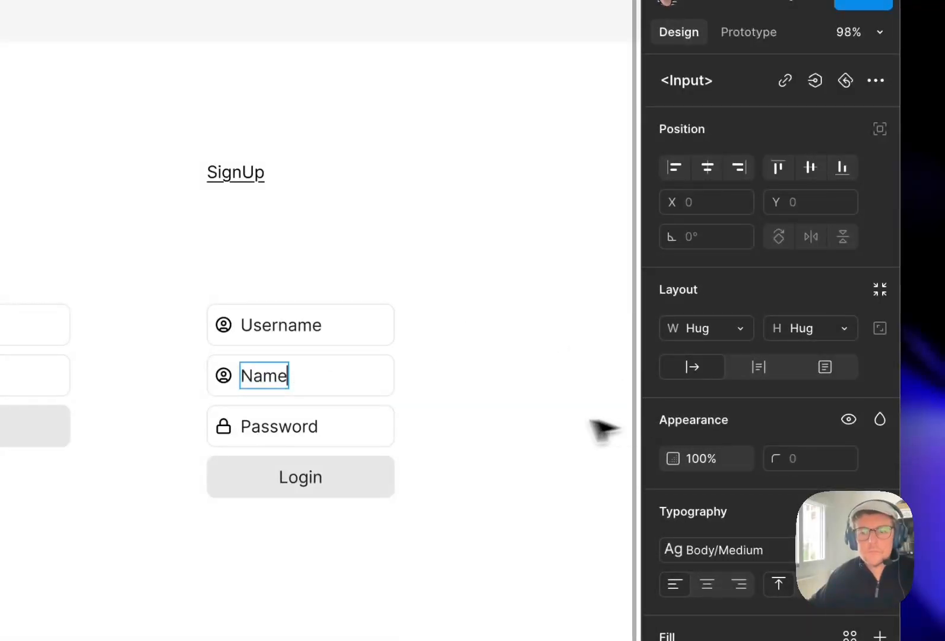
- Relabel the SignUp form's Password field as Email
double_click(265, 426)
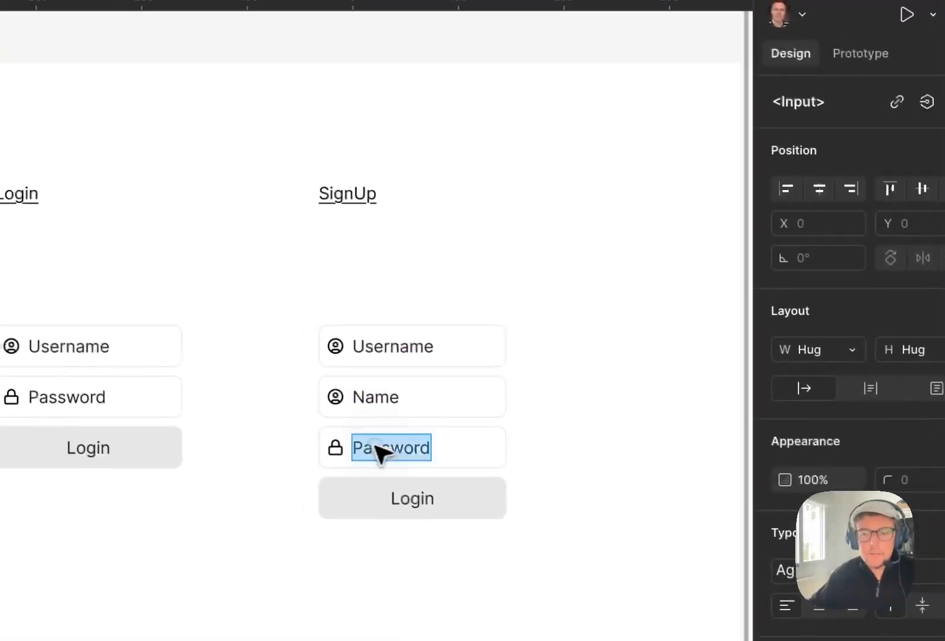
type("Email")
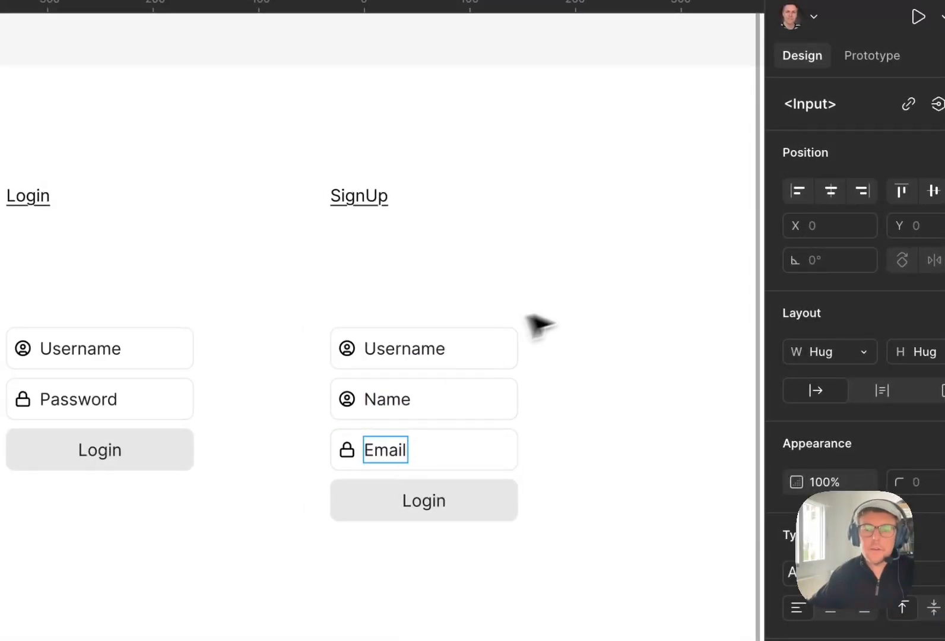
left_click(577, 409)
left_click(568, 419)
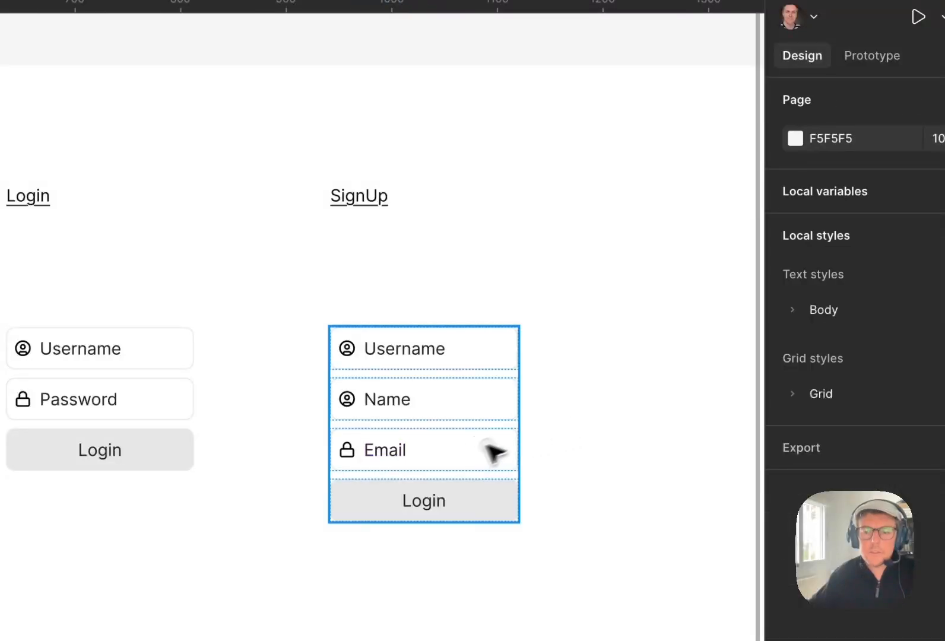
- Delete the Username and Name fields from the SignUp form
double_click(473, 449)
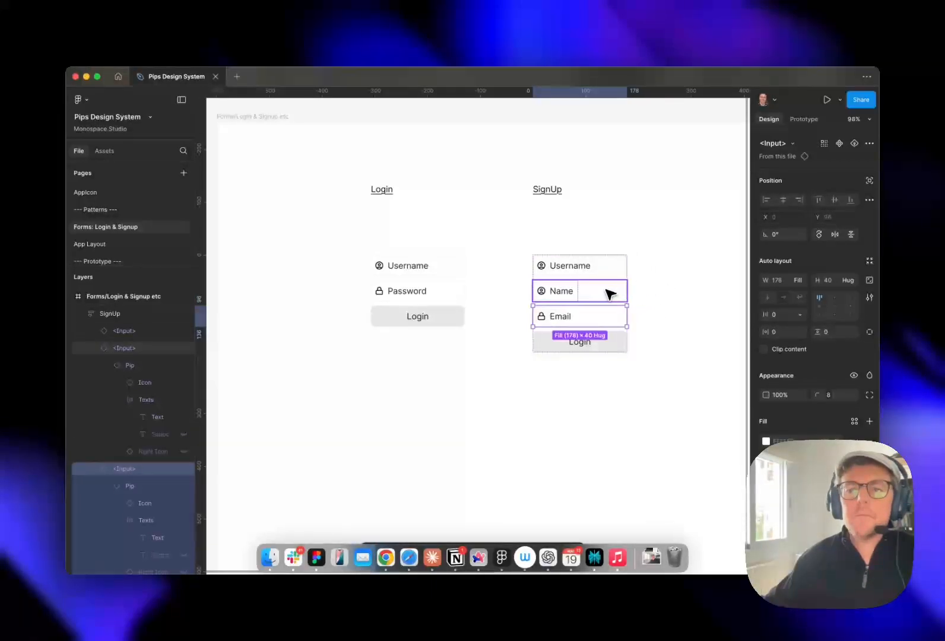
left_click(609, 293)
left_click(604, 270, "shift")
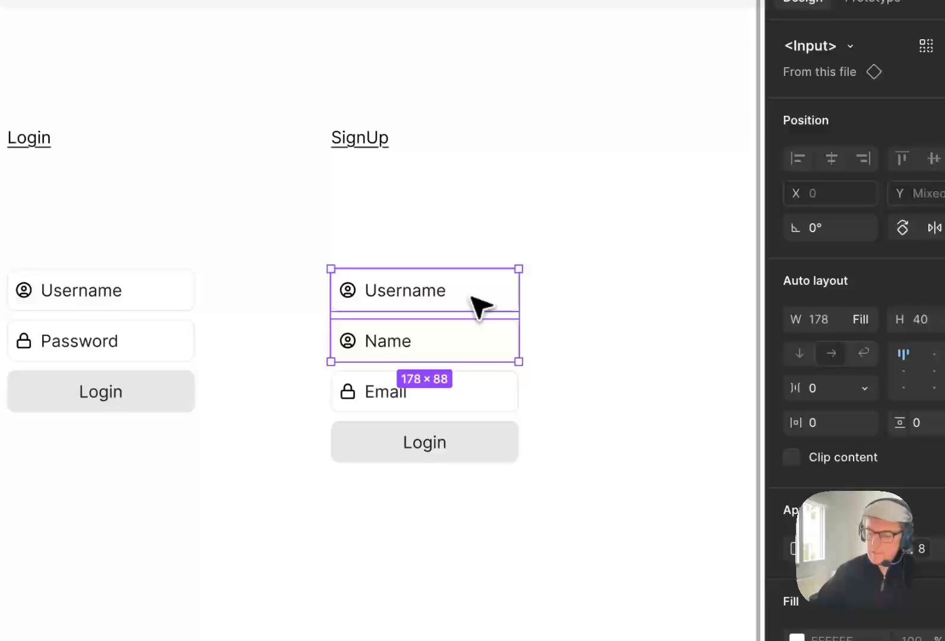
key("BackSpace")
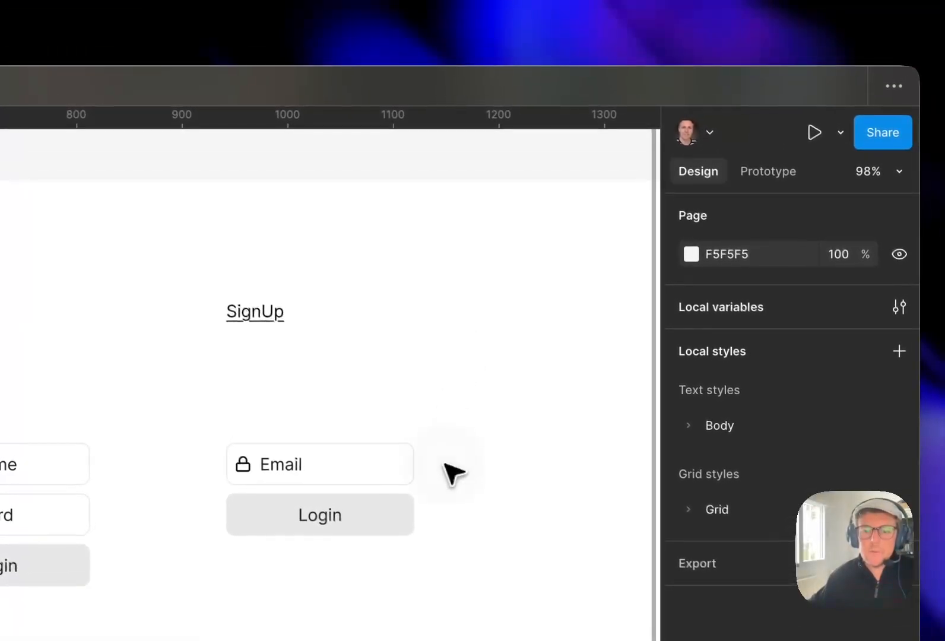
- Change the SignUp form's button label to Sign Up
left_click(300, 442)
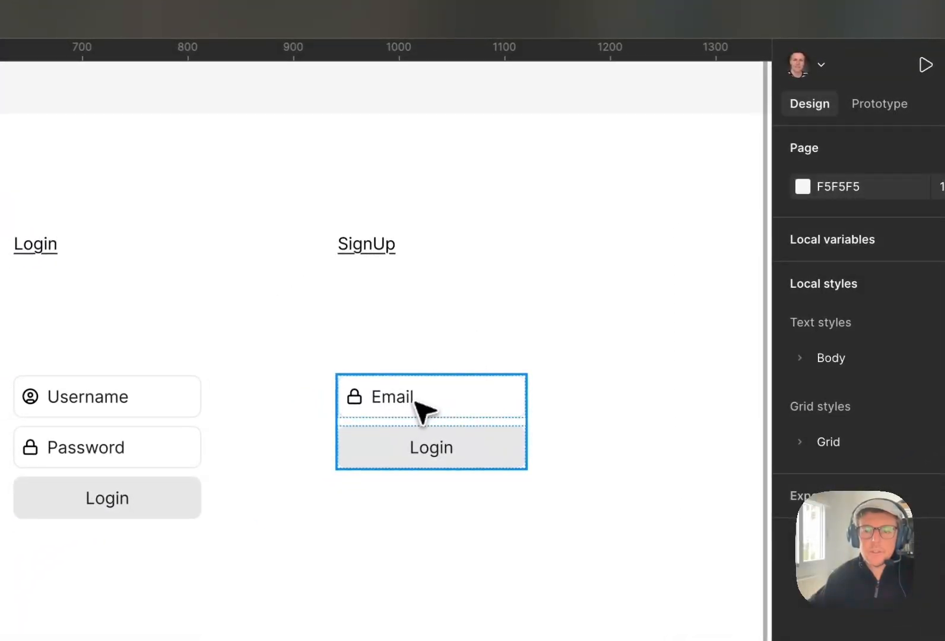
left_click(537, 415)
mouse_move(602, 385)
left_mouse_down()
mouse_move(594, 382)
mouse_move(609, 387)
left_mouse_up()
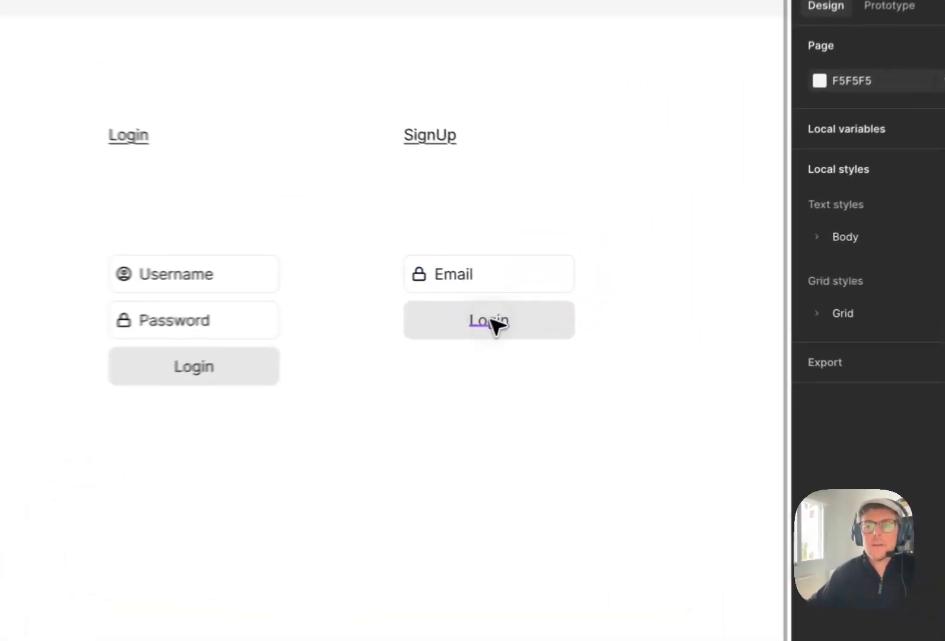
double_click(586, 293)
type("Sign")
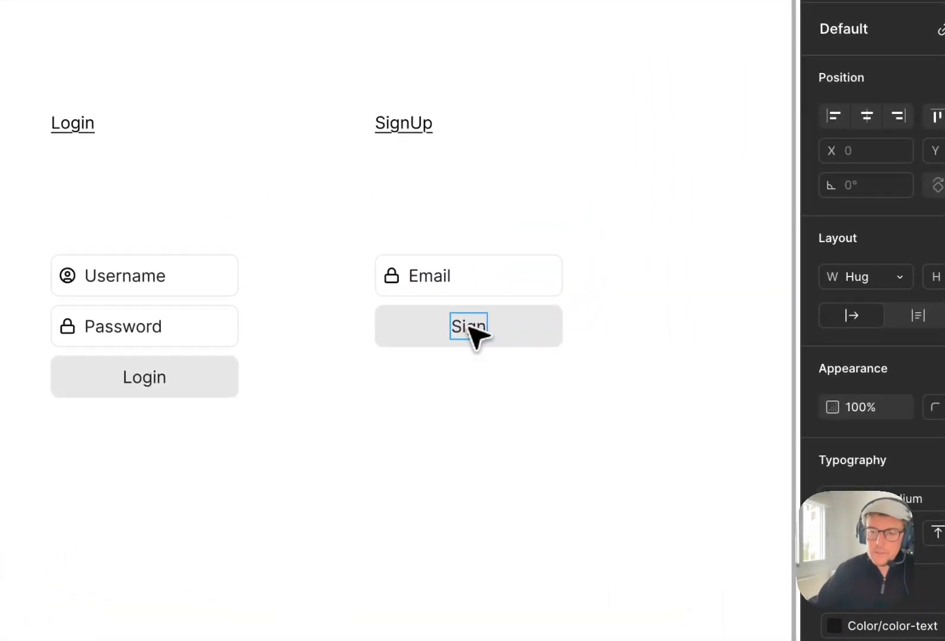
key("BackSpace")
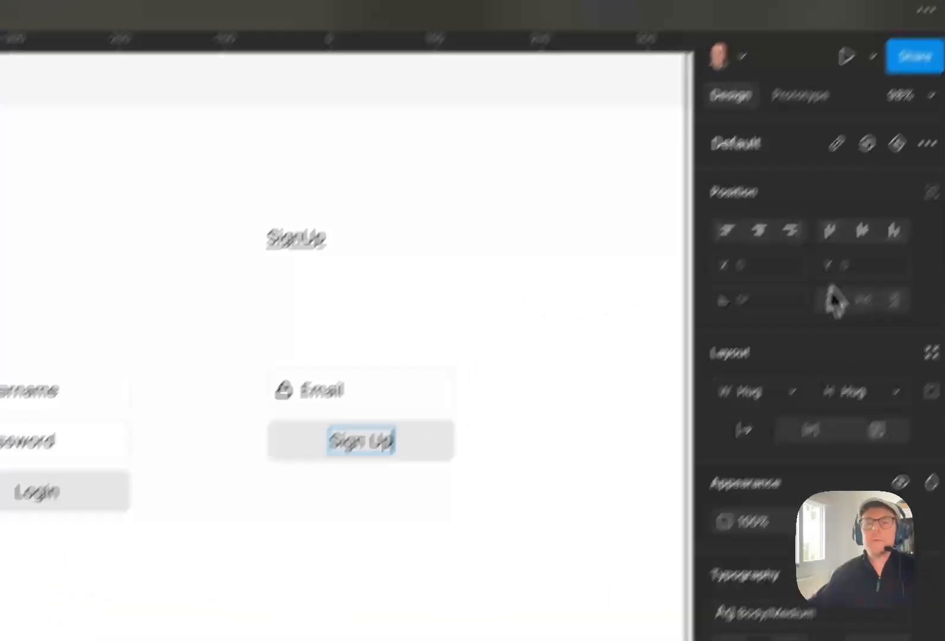
left_click(646, 201)
left_click(647, 202)
left_click_drag(638, 201, 628, 198)
left_click_drag(448, 389, 461, 390)
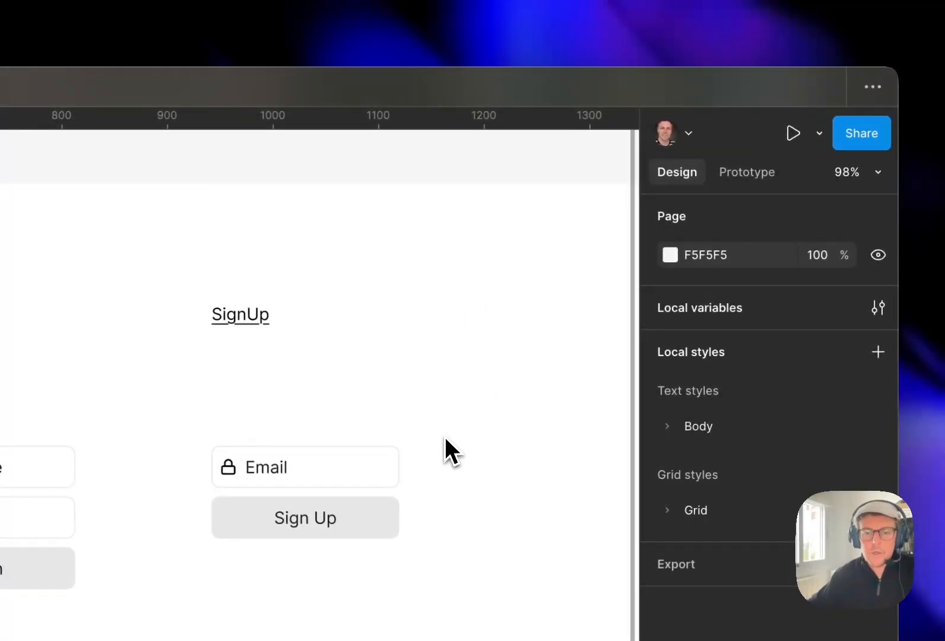
left_click_drag(455, 406, 448, 407)
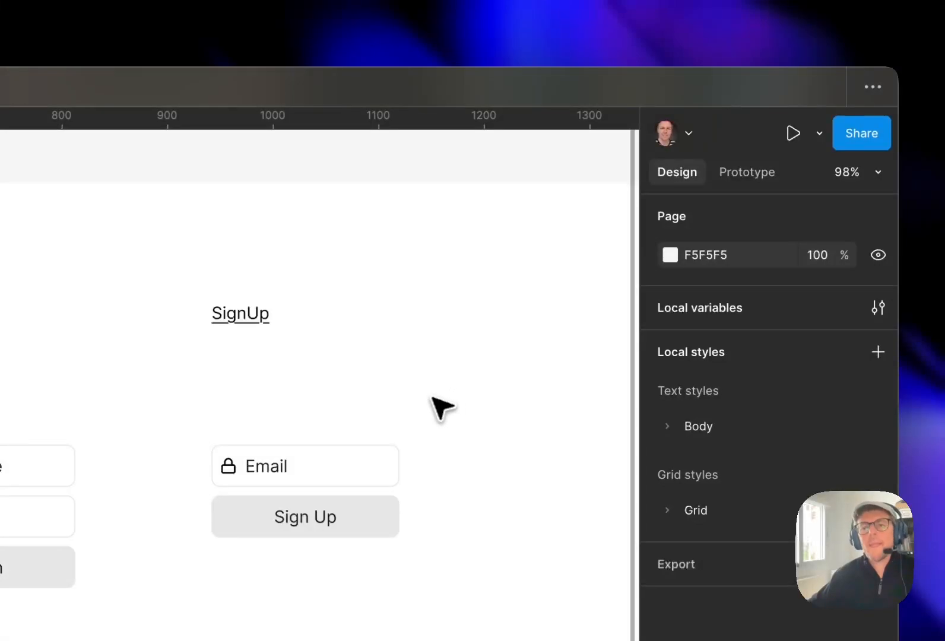
- Widen the SignUp form to about 293 px
left_click(348, 473)
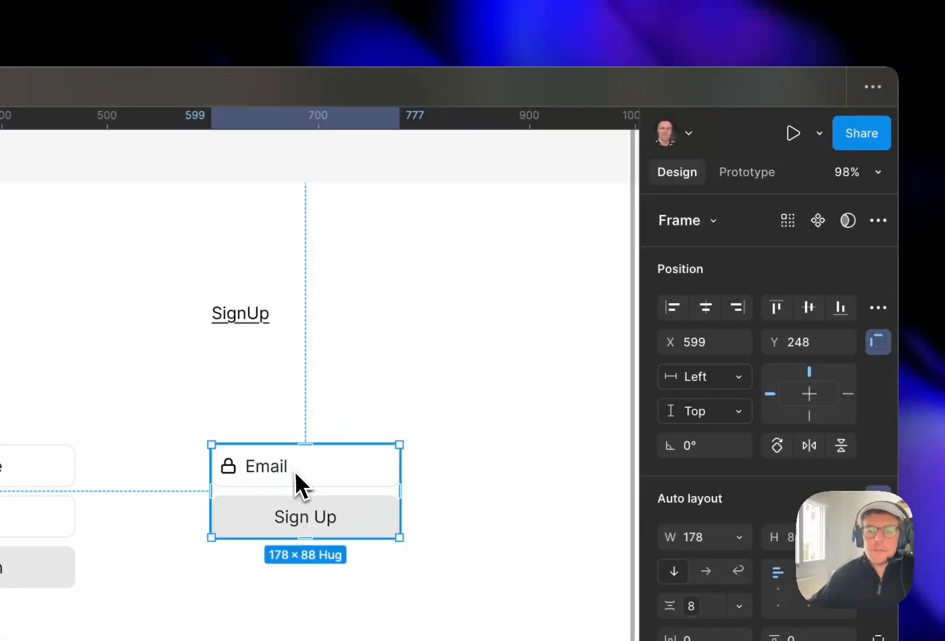
left_click_drag(399, 478, 521, 477)
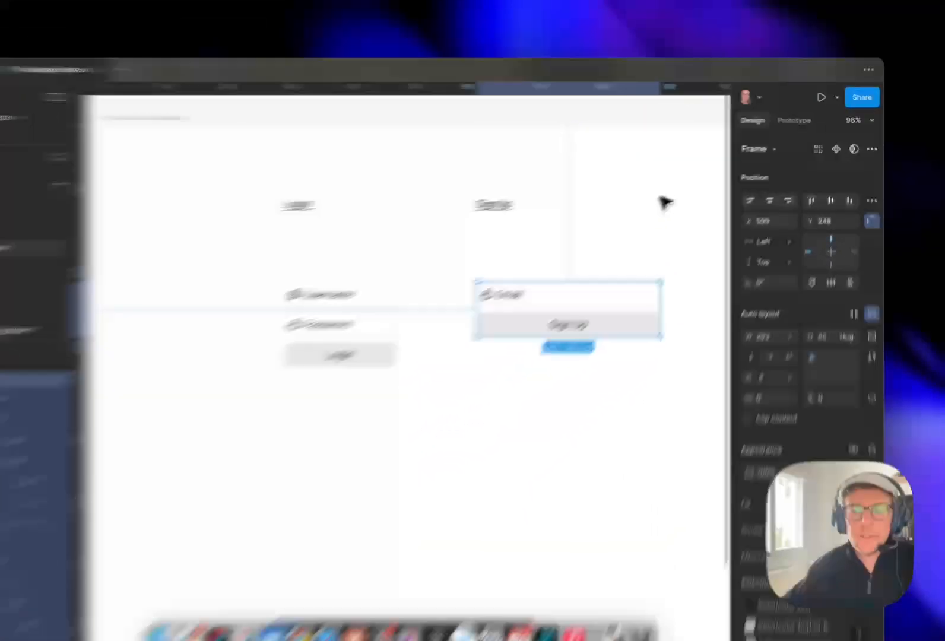
left_click(653, 240)
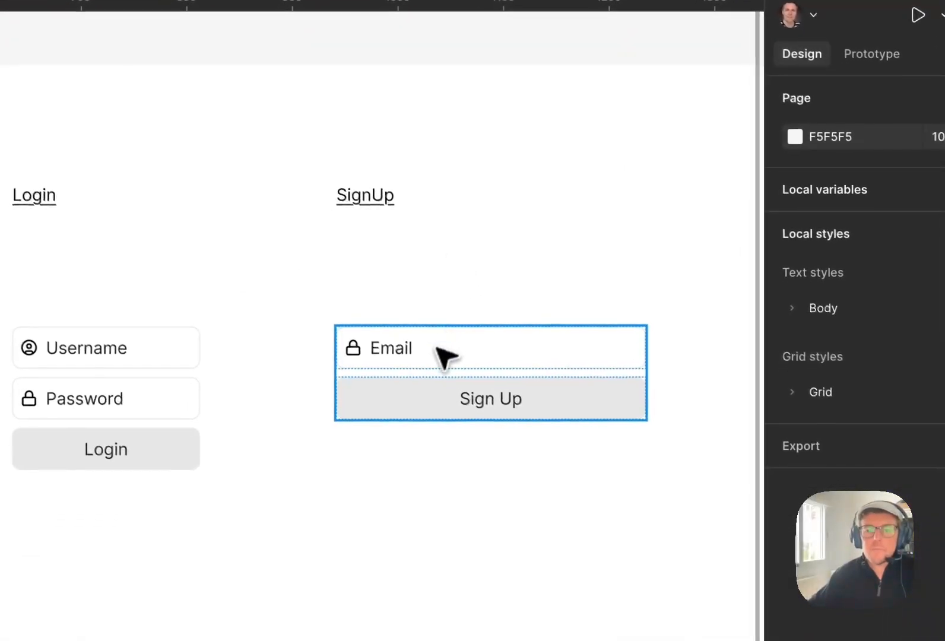
left_click(438, 365)
left_click(464, 287)
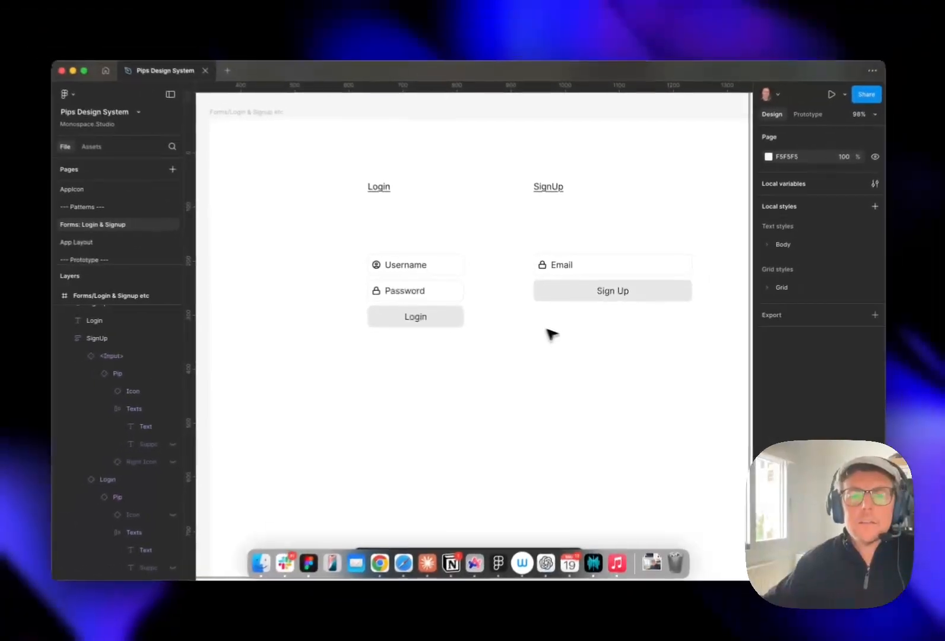
- Duplicate the Login form's button and relabel the copy Sign up
left_click(581, 288)
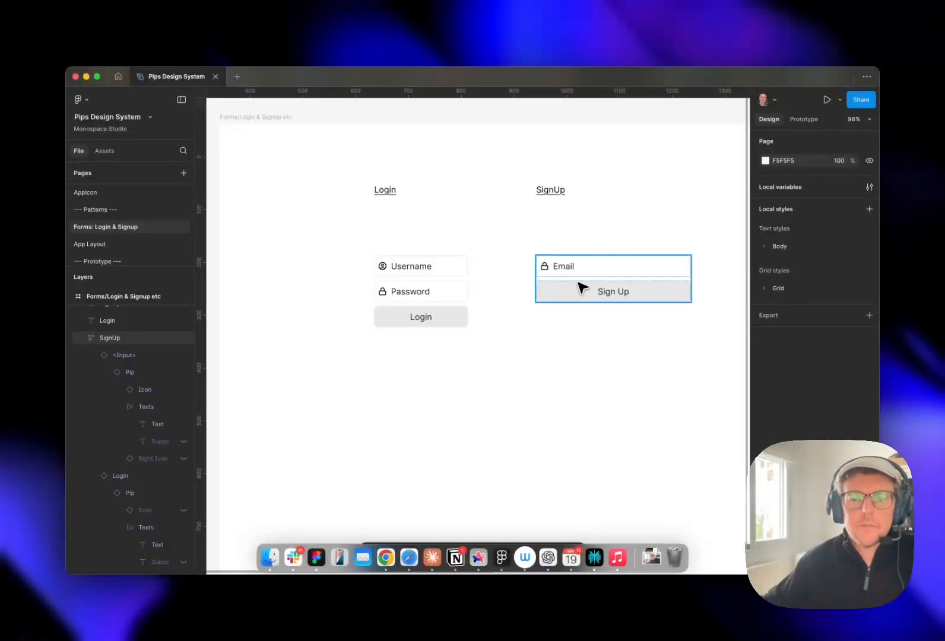
left_click(579, 304)
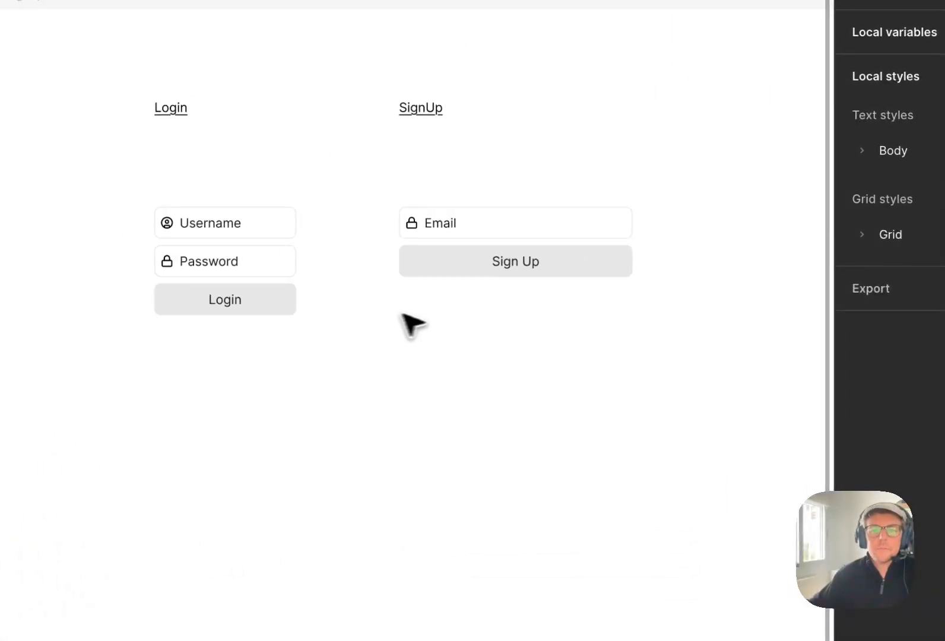
left_click_drag(730, 356, 202, 317)
left_click_drag(645, 336, 312, 384)
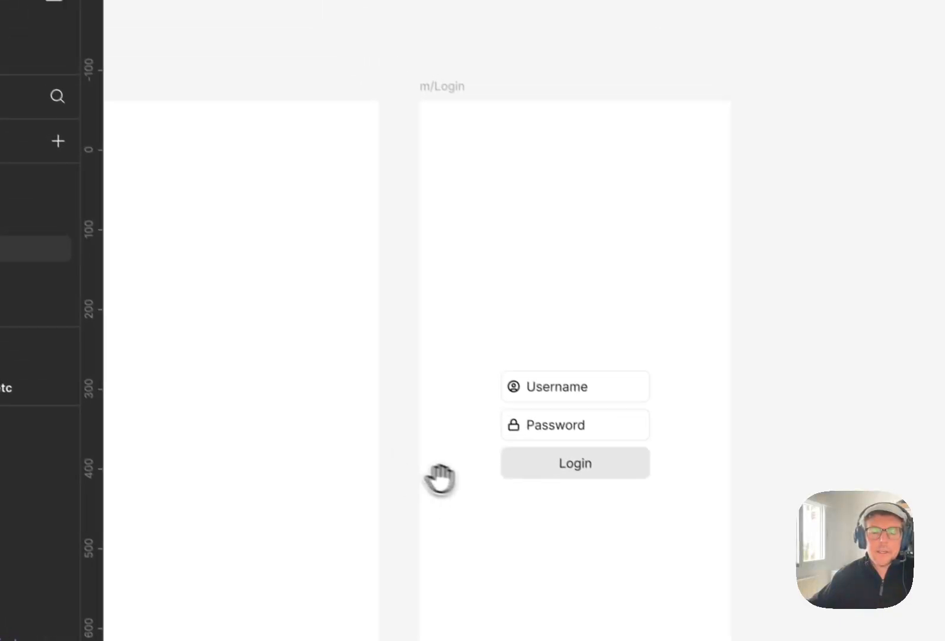
left_click_drag(512, 487, 427, 473)
left_click(358, 74)
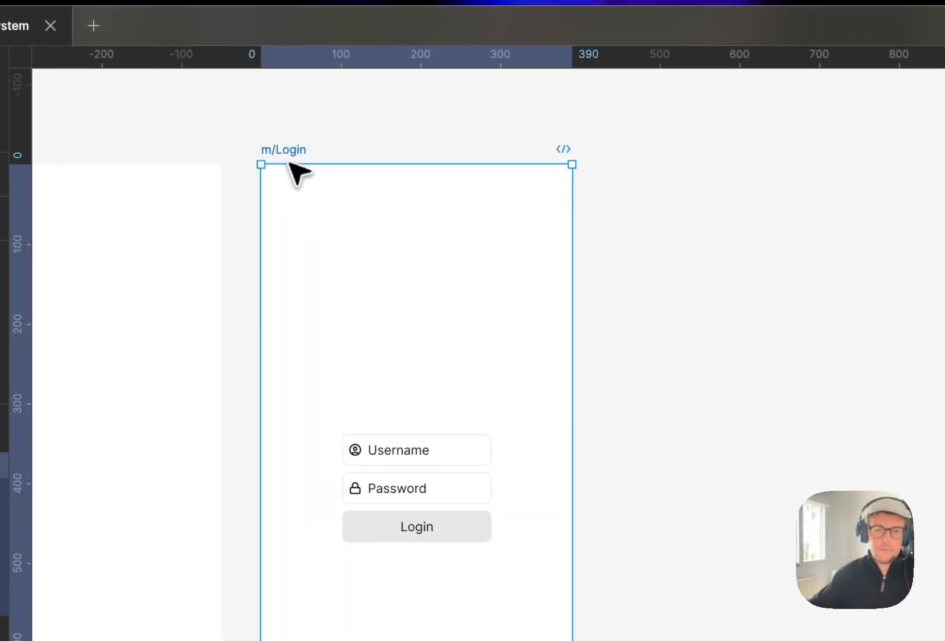
left_click(618, 422)
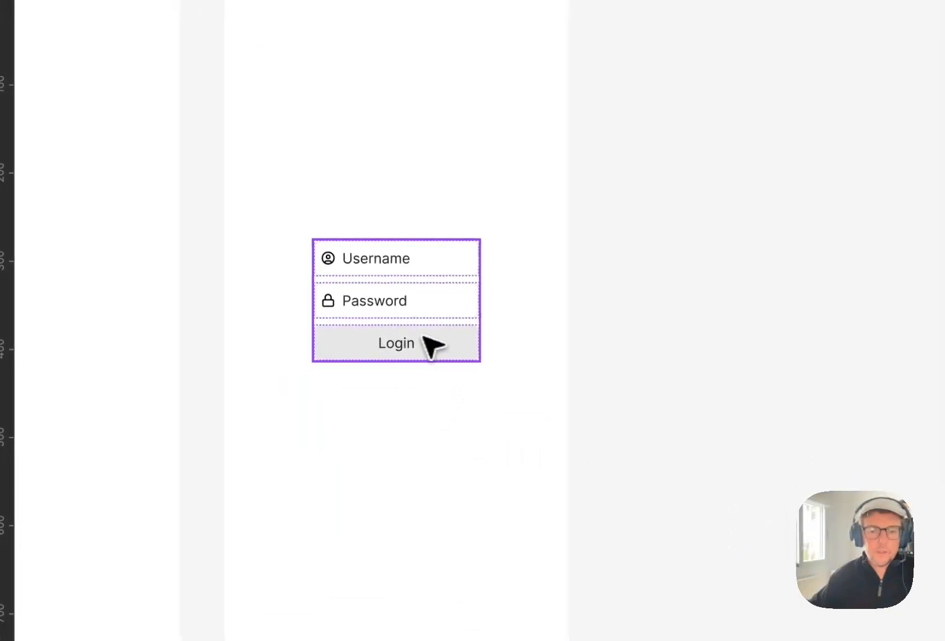
left_click_drag(617, 335, 670, 278)
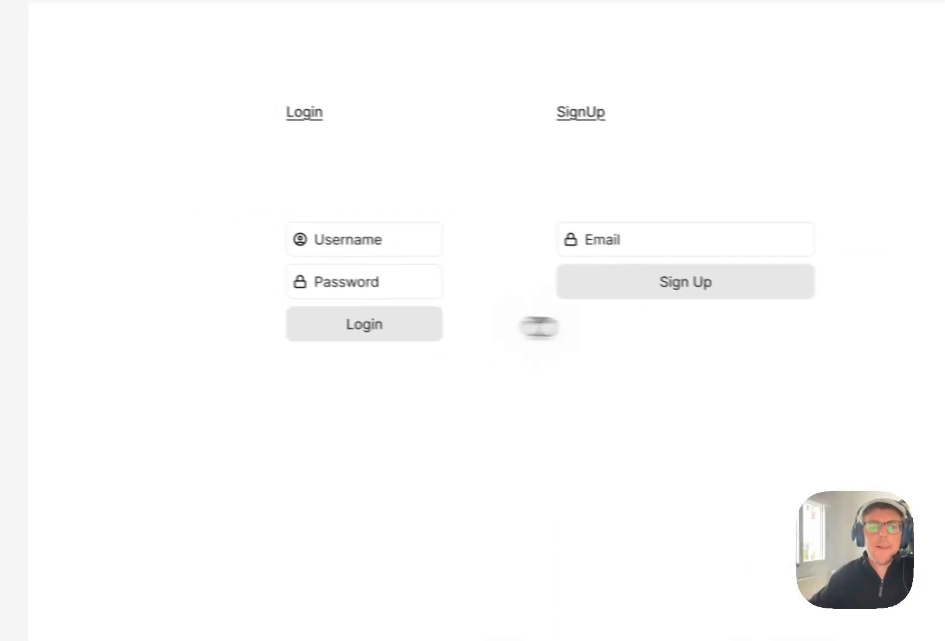
left_click(418, 304)
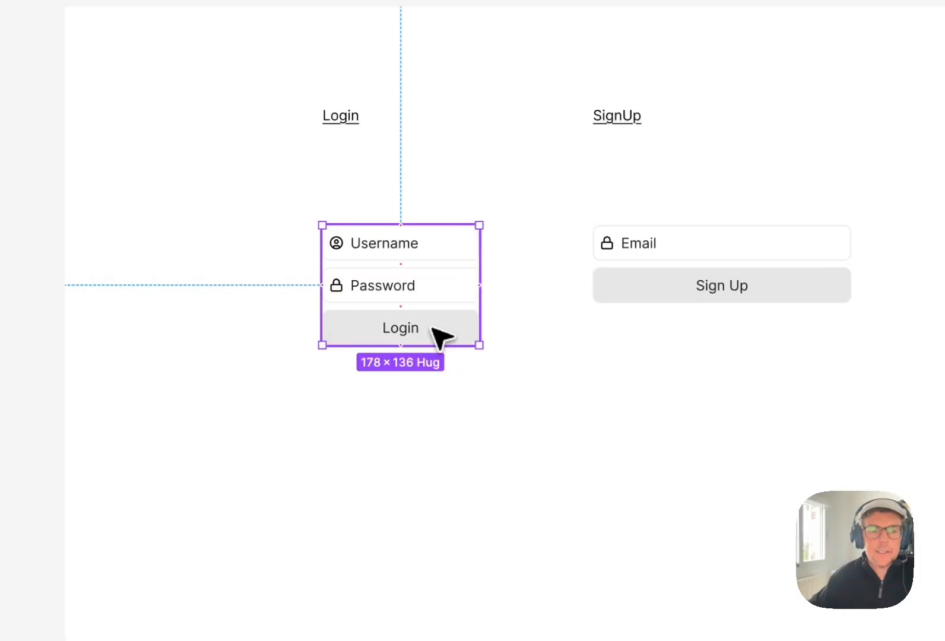
left_click(436, 328)
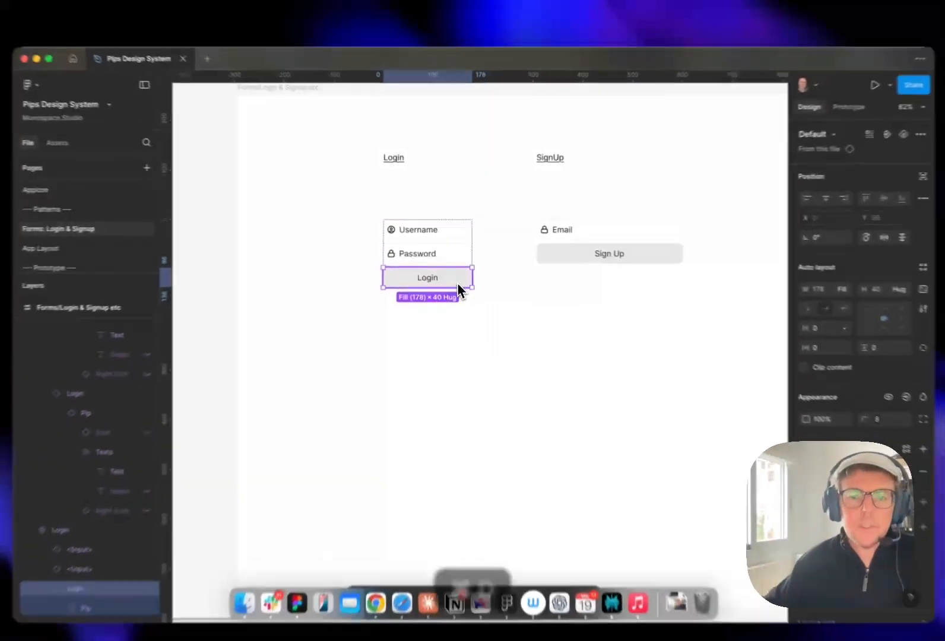
key("super+d")
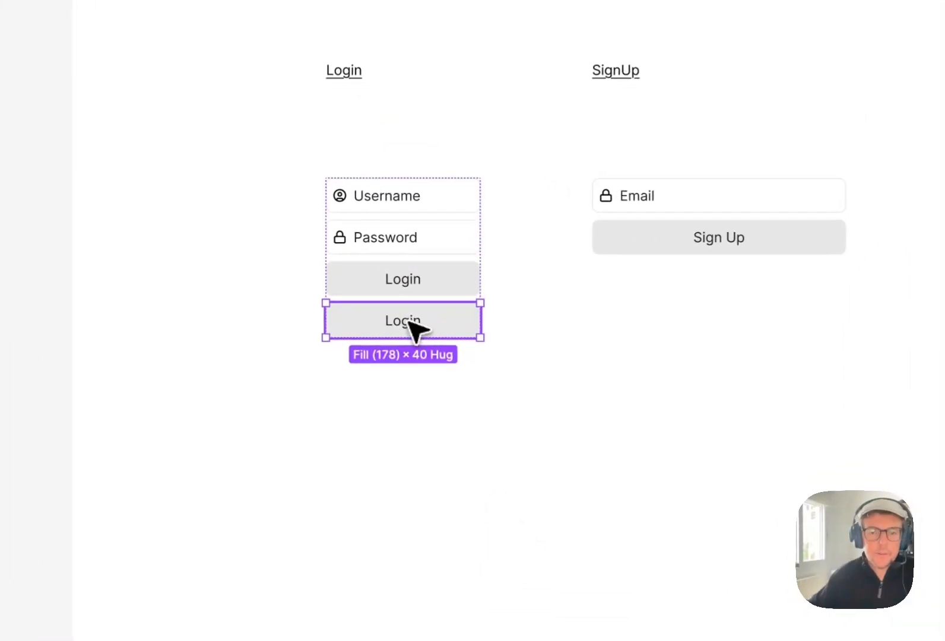
double_click(434, 292)
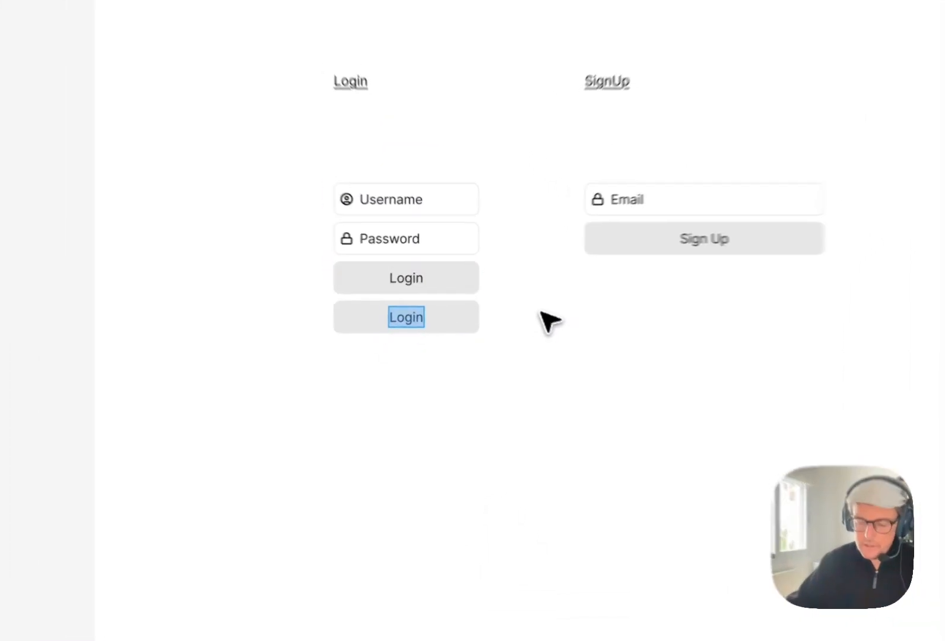
type("Sign up")
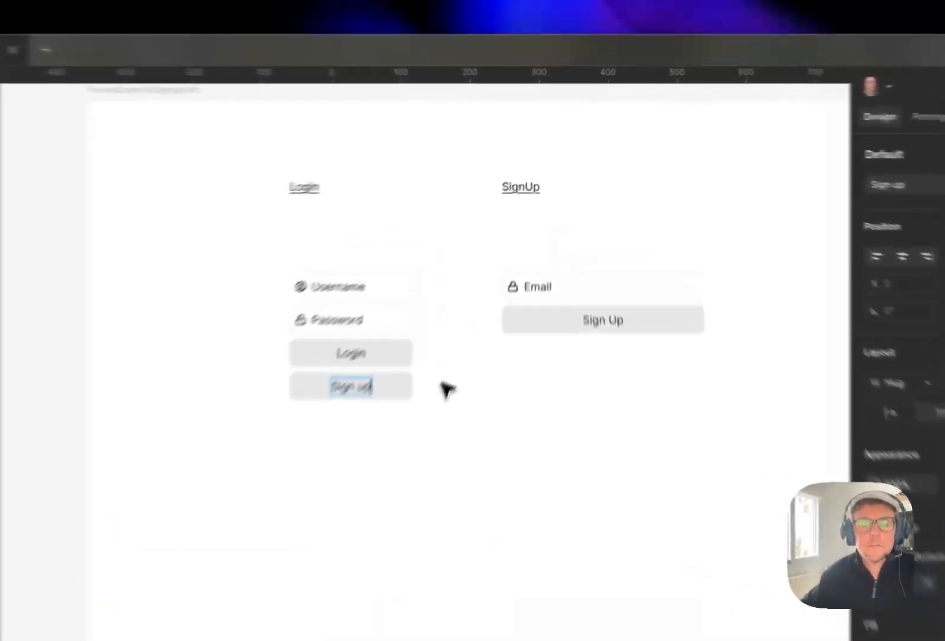
- Inspect the updated Login form and its instance in the mobile Login frame
left_click(488, 289)
left_click(488, 289)
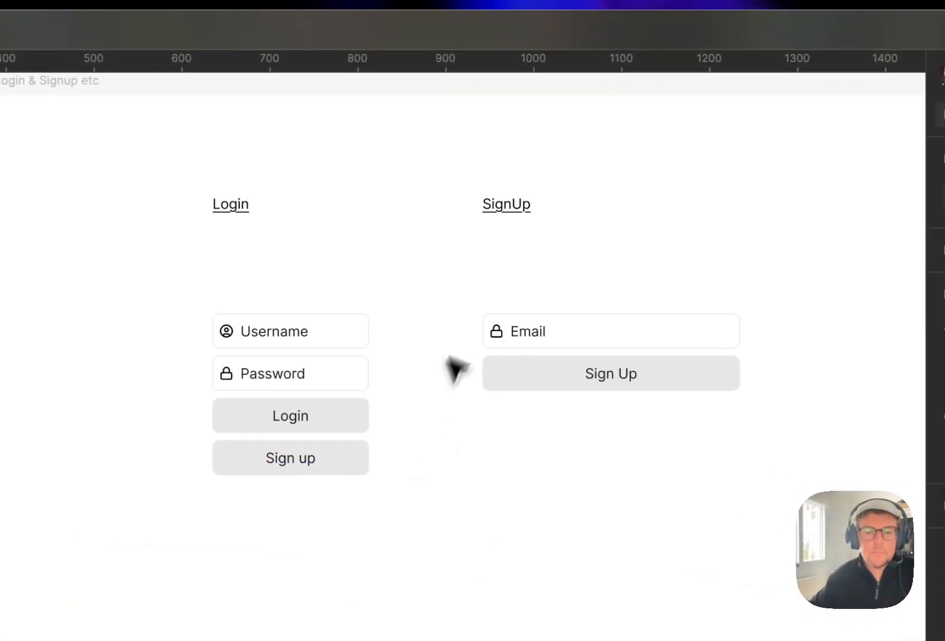
double_click(325, 469)
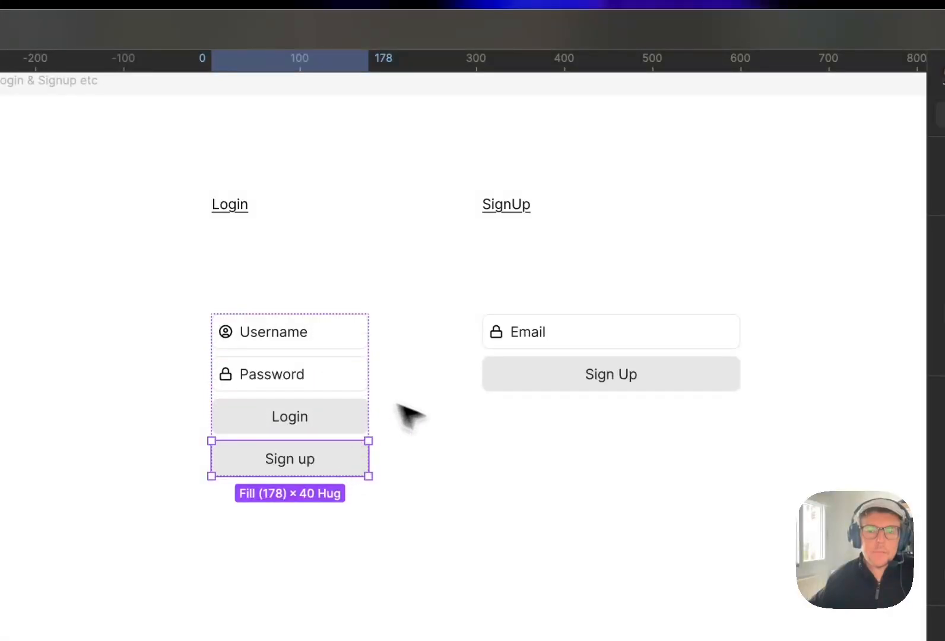
left_click(415, 445)
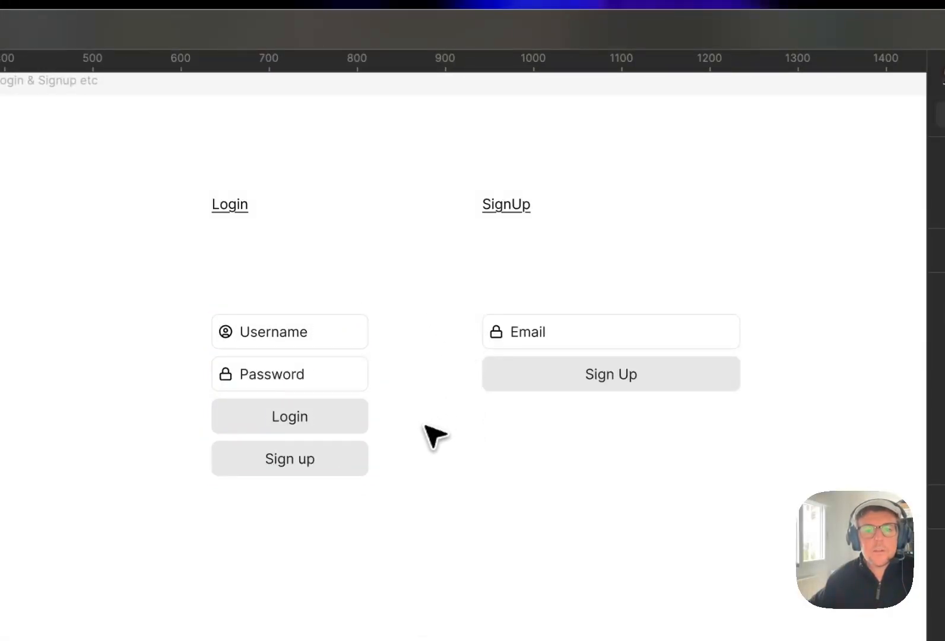
left_click(347, 417)
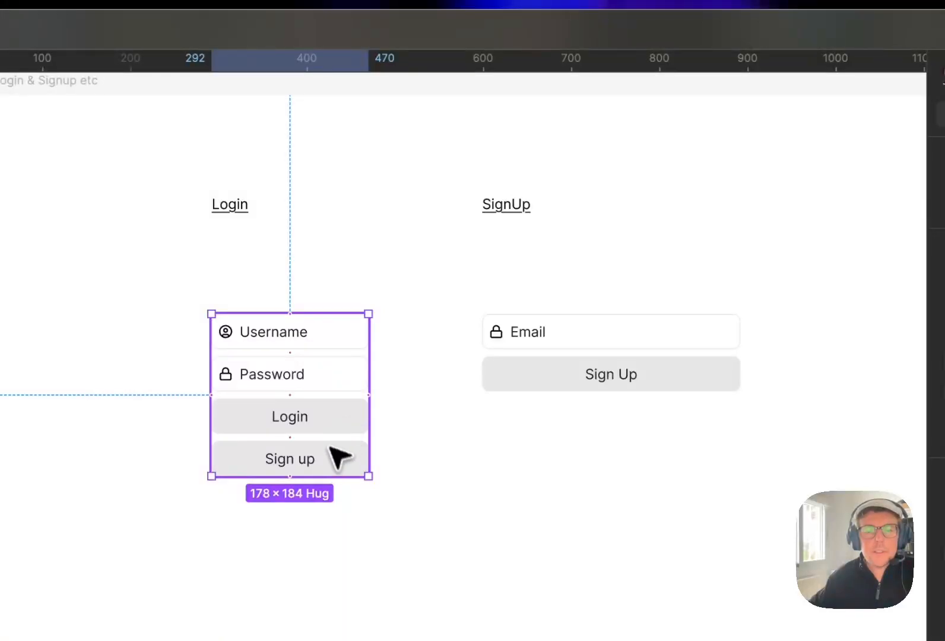
left_click(381, 443)
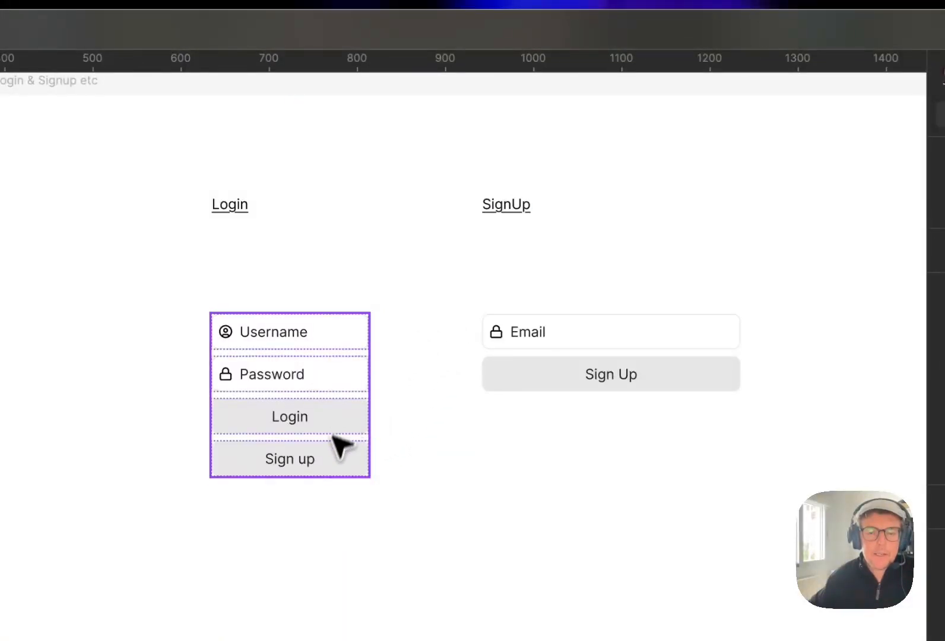
left_click_drag(420, 457, 378, 427)
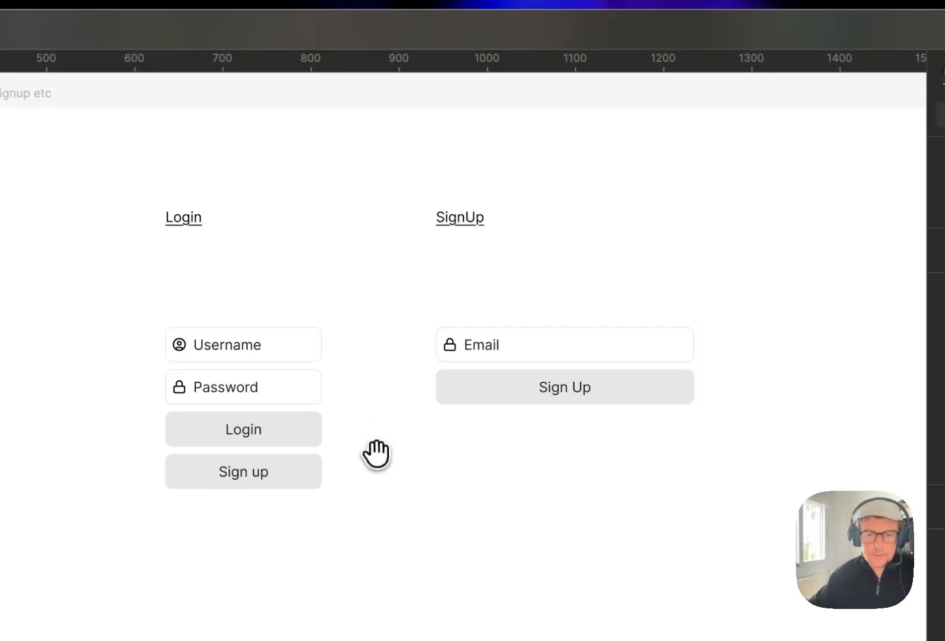
left_click_drag(388, 460, 390, 452)
scroll(391, 463, "down", 3)
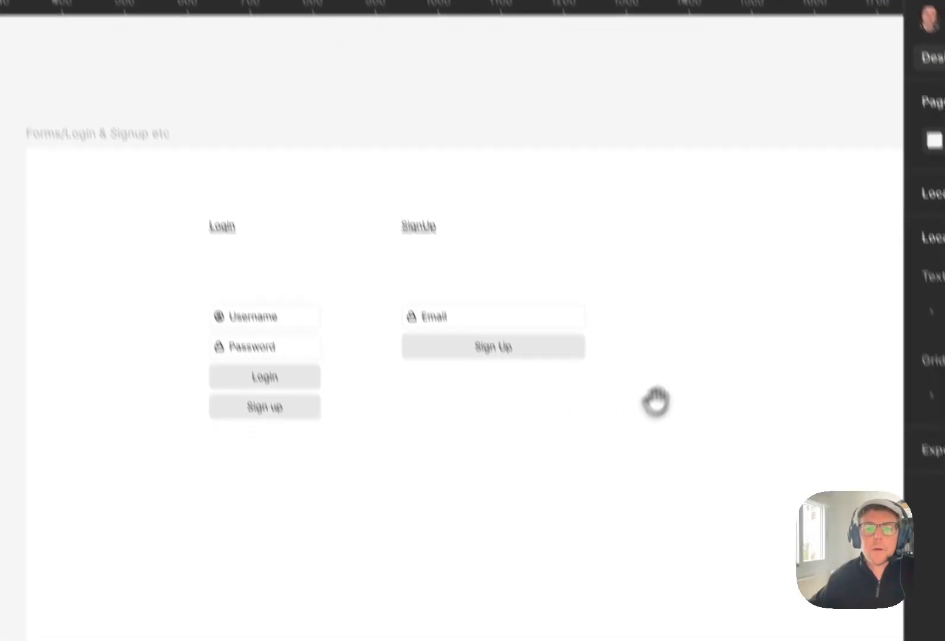
left_click_drag(679, 458, 437, 457)
left_click_drag(468, 318, 296, 242)
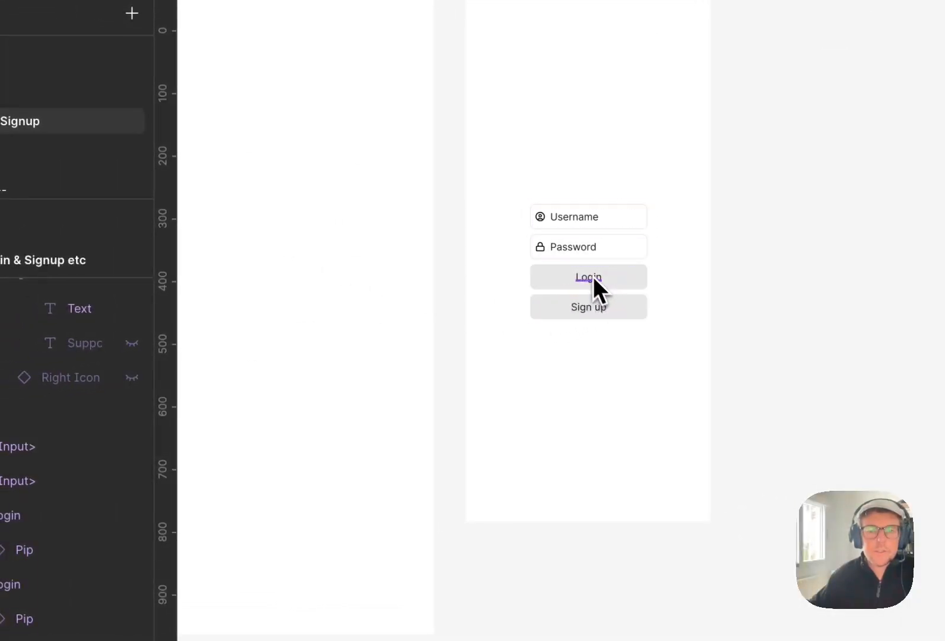
scroll(586, 273, "up", 3)
left_click_drag(607, 250, 594, 280)
scroll(583, 282, "up", 2)
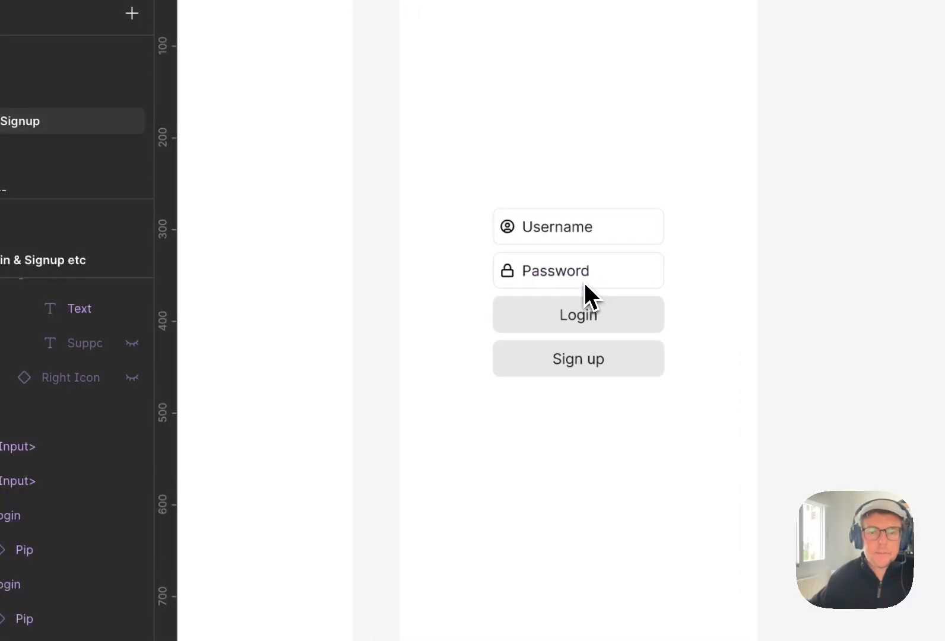
left_click_drag(632, 239, 576, 308)
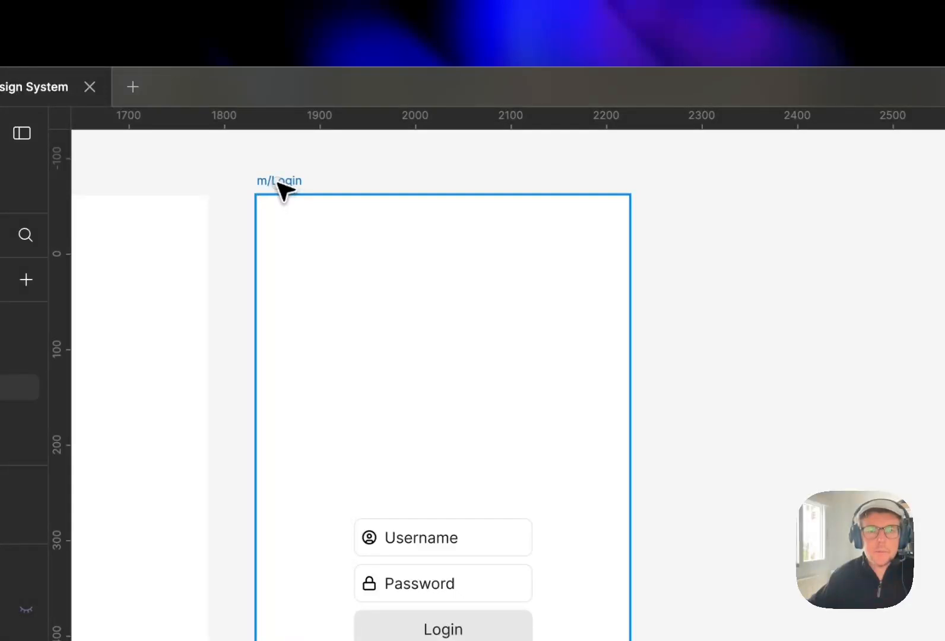
- Duplicate the m/Login frame and rename the copy m/SignUp
left_click_drag(277, 182, 706, 226)
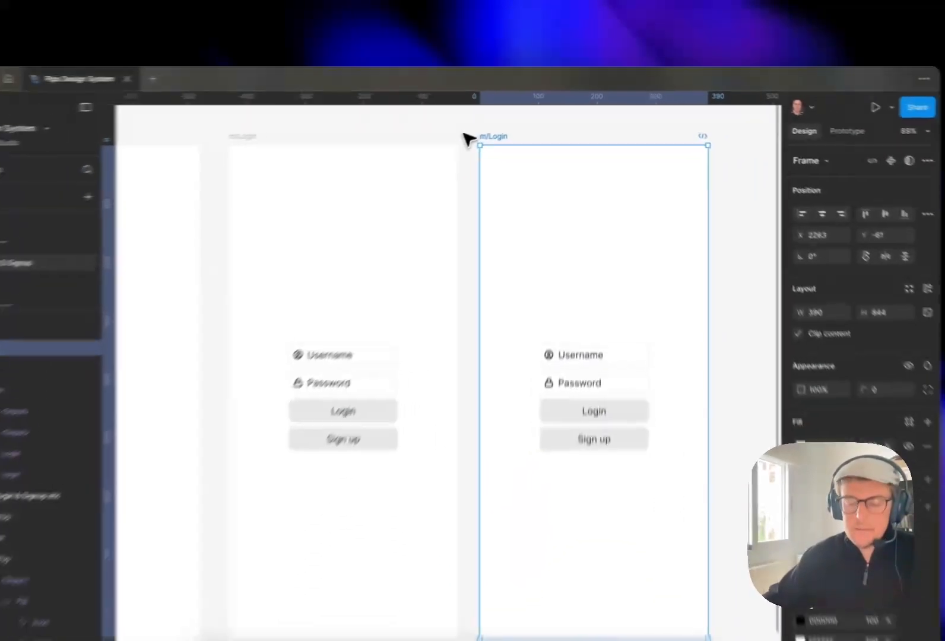
key("super+r")
key("shift+alt+Left")
type("SignUp")
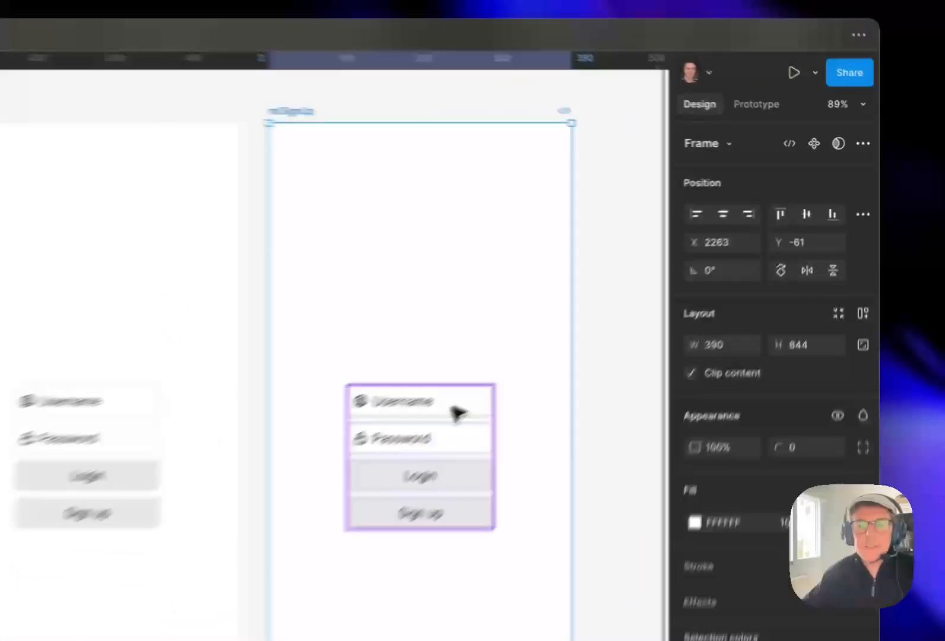
left_click(611, 313)
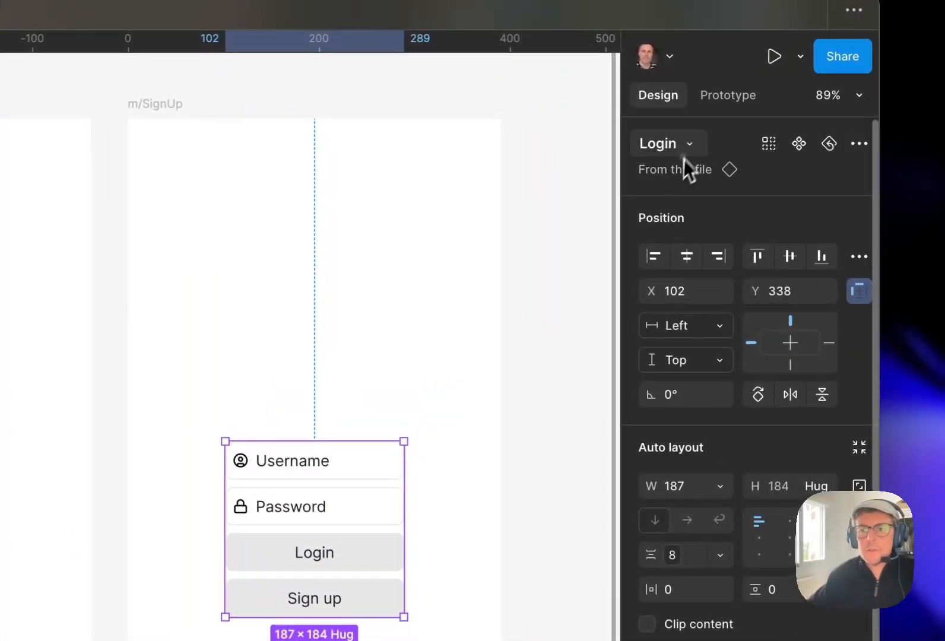
left_click(684, 155)
left_click(563, 295)
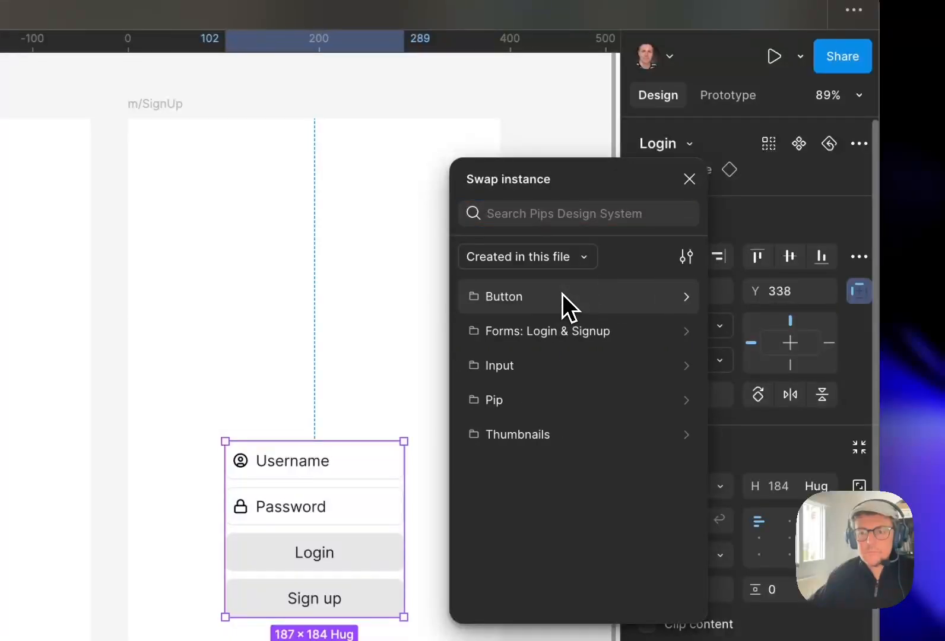
left_click(573, 334)
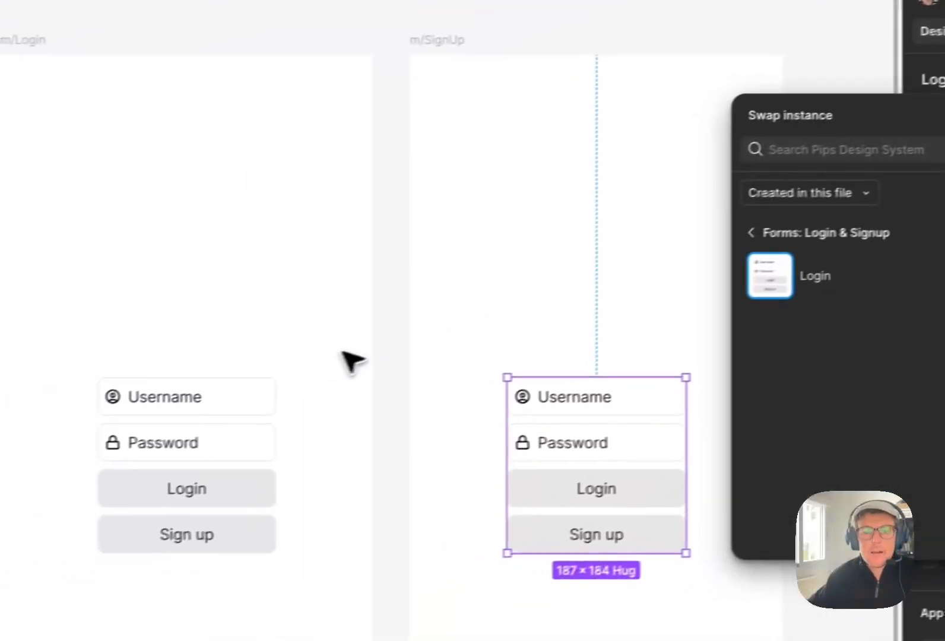
left_click(101, 415)
- Turn the SignUp form on the Forms frame into a component
left_click_drag(184, 297, 719, 324)
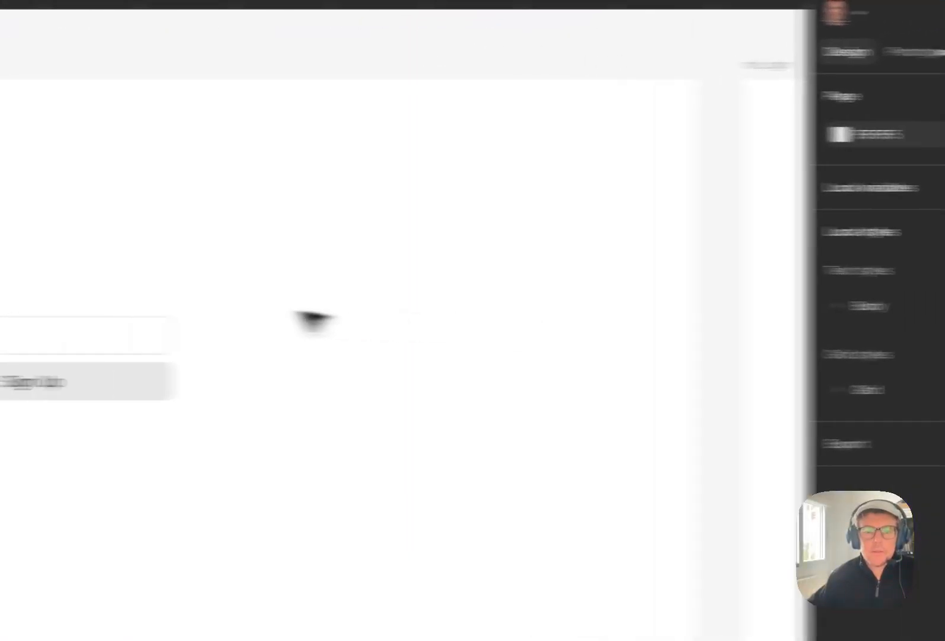
left_click(271, 337)
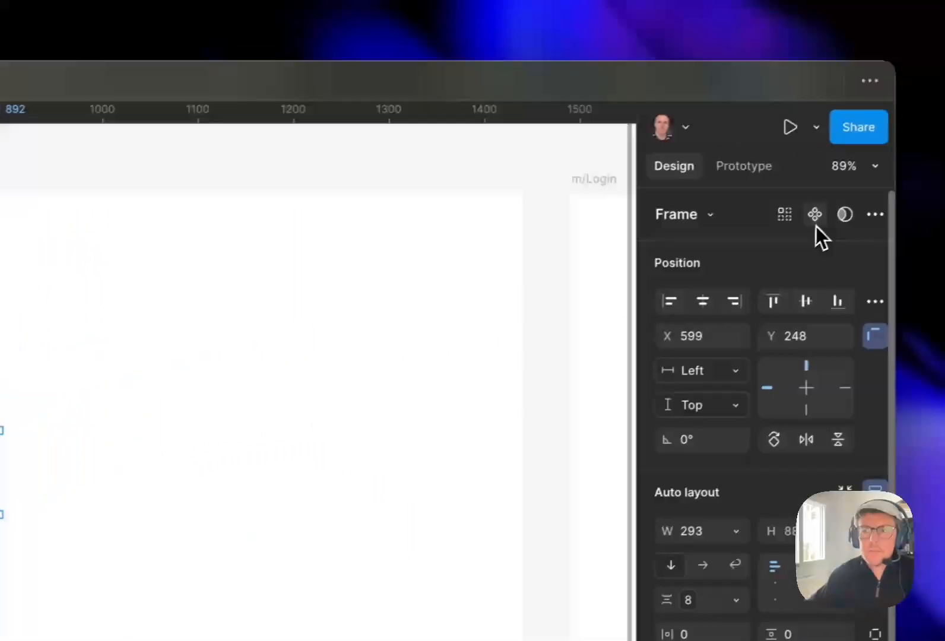
left_click(815, 225)
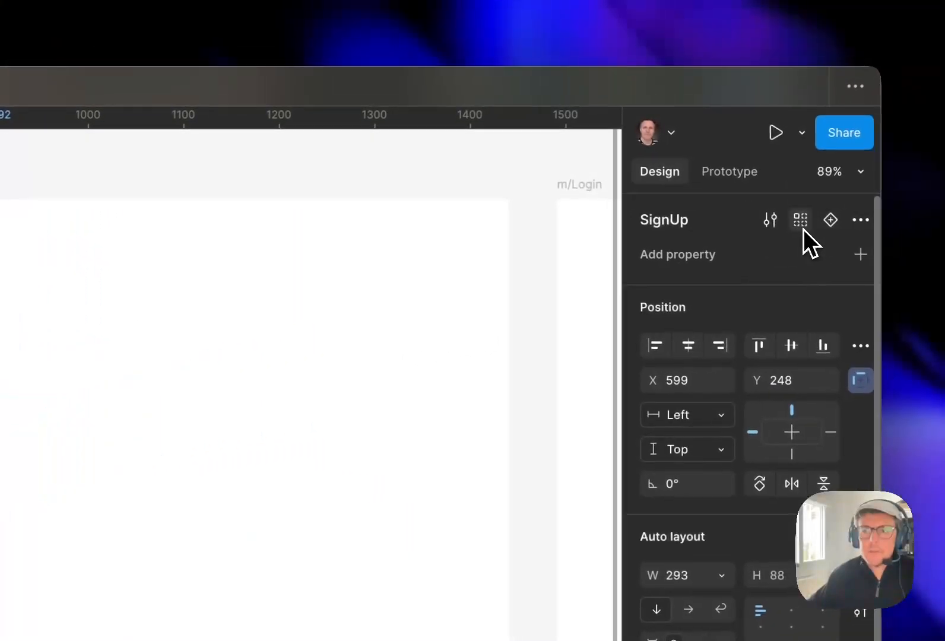
- Swap the form instance in the m/SignUp frame for the SignUp component
left_click(372, 478)
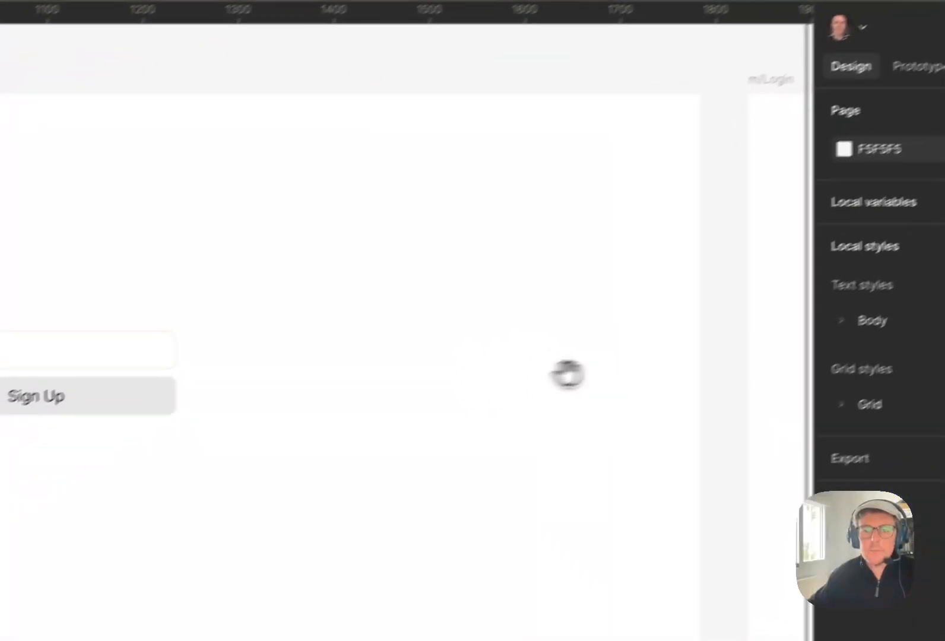
left_click_drag(372, 478, 204, 332)
left_click(808, 394)
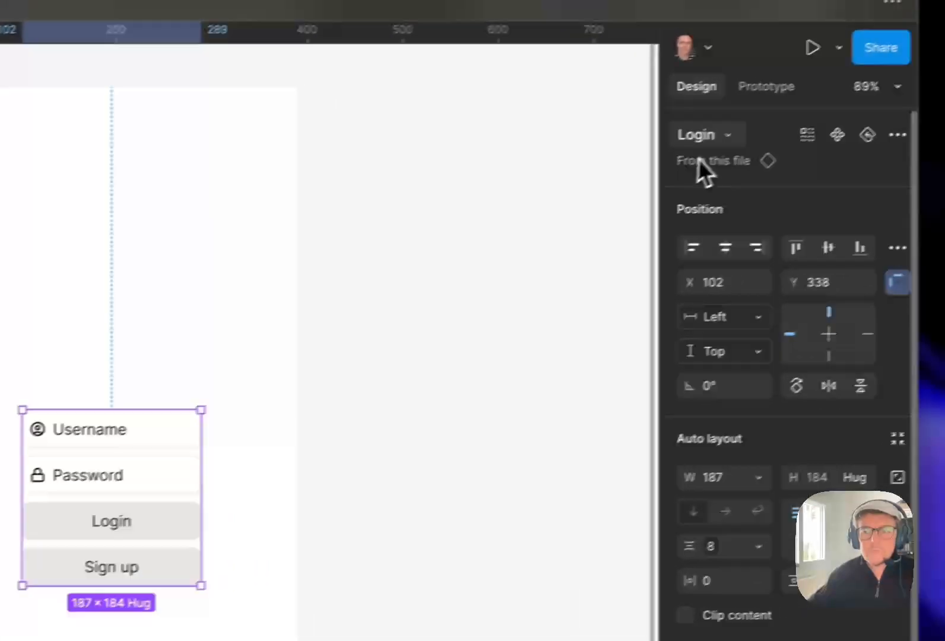
left_click(727, 137)
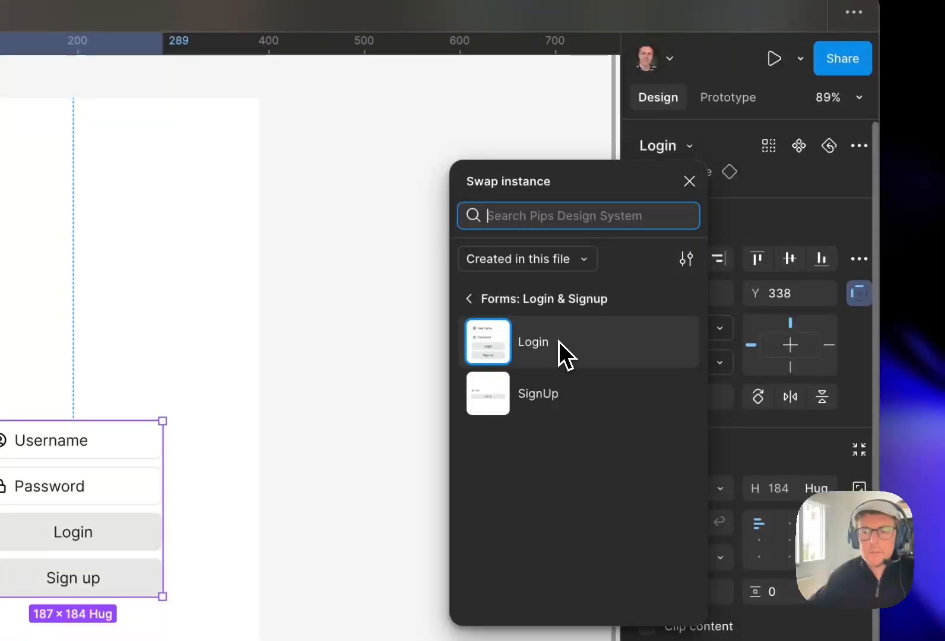
left_click(552, 394)
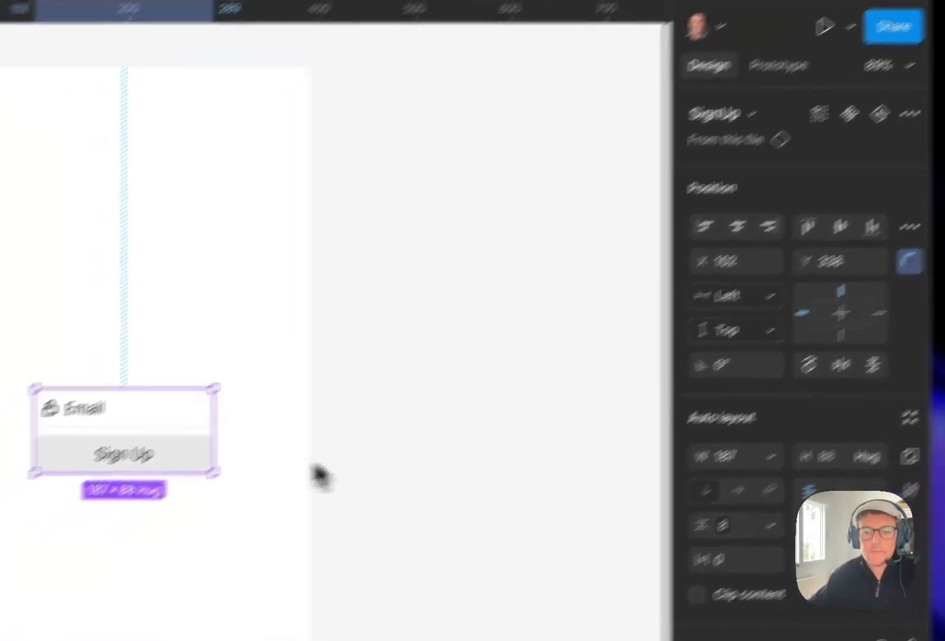
- Move the SignUp instance down within the m/SignUp frame to about Y 378
left_click_drag(102, 493, 97, 538)
mouse_move(289, 429)
left_mouse_down()
mouse_move(289, 458)
mouse_move(285, 430)
mouse_move(295, 429)
left_mouse_up()
left_click(540, 255)
left_click_drag(540, 255, 655, 228)
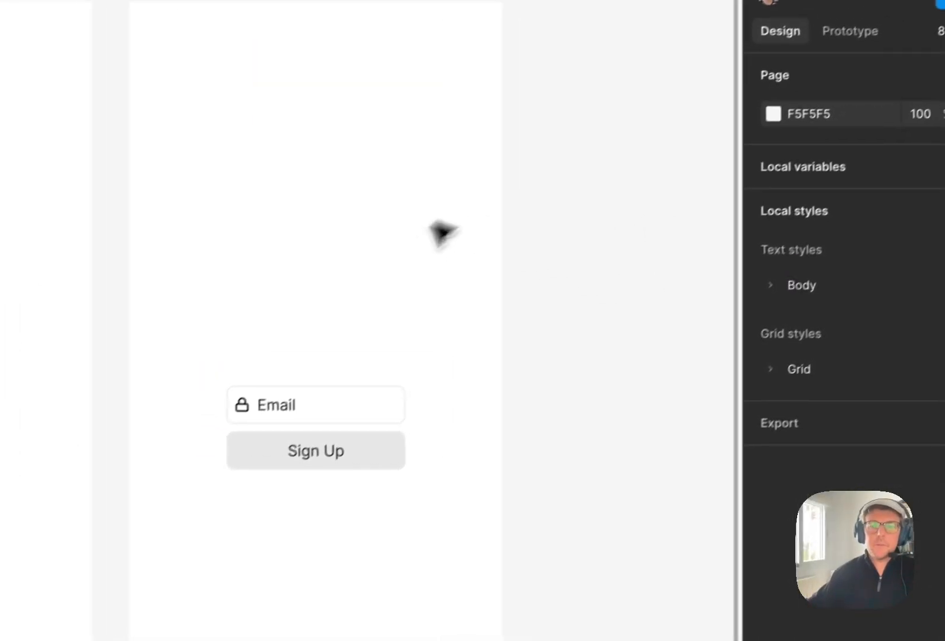
left_click_drag(397, 396, 383, 375)
left_click_drag(297, 438, 298, 438)
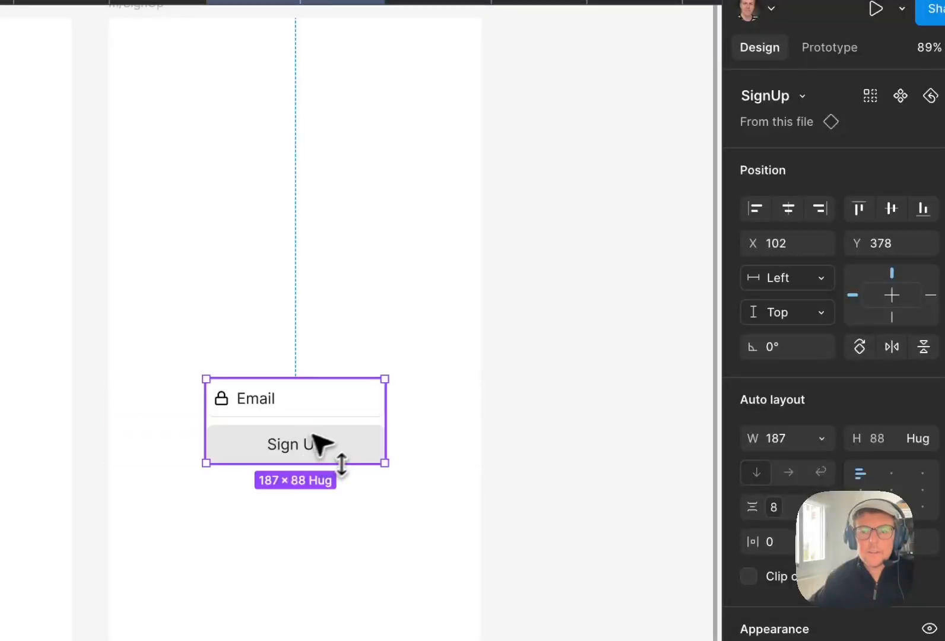
left_click(520, 225)
left_click_drag(521, 221, 566, 237)
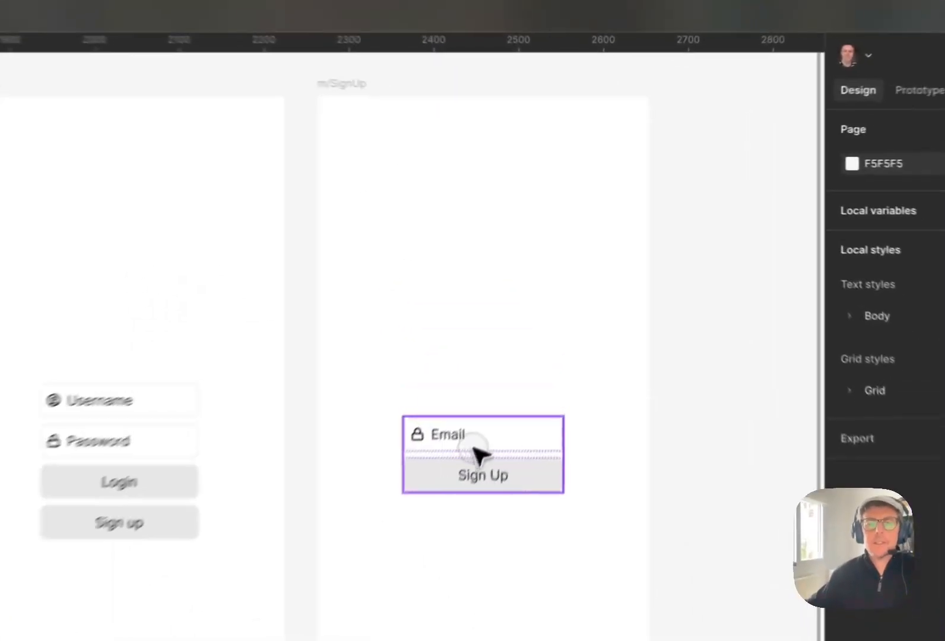
left_click(551, 310)
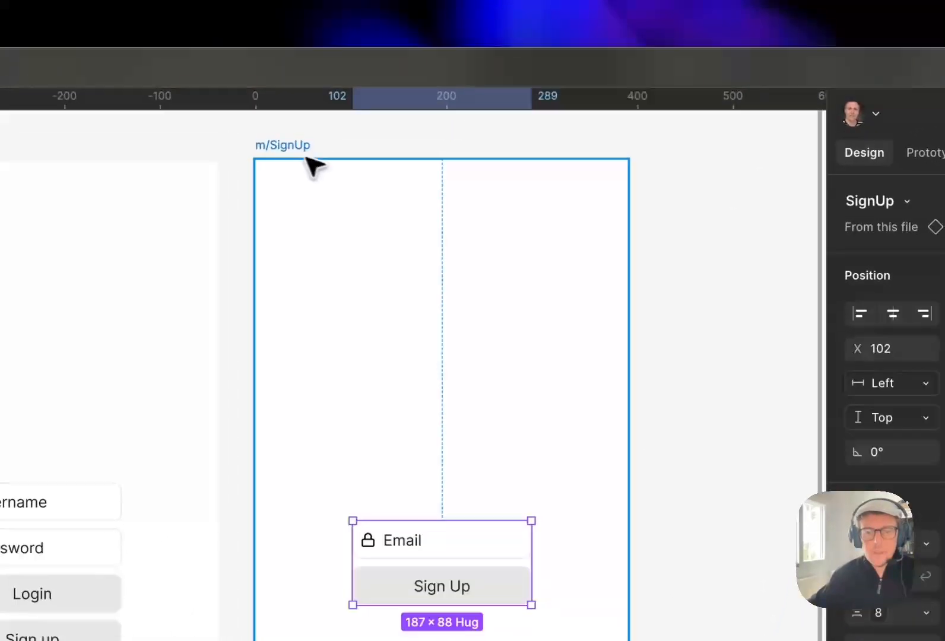
left_click(306, 158)
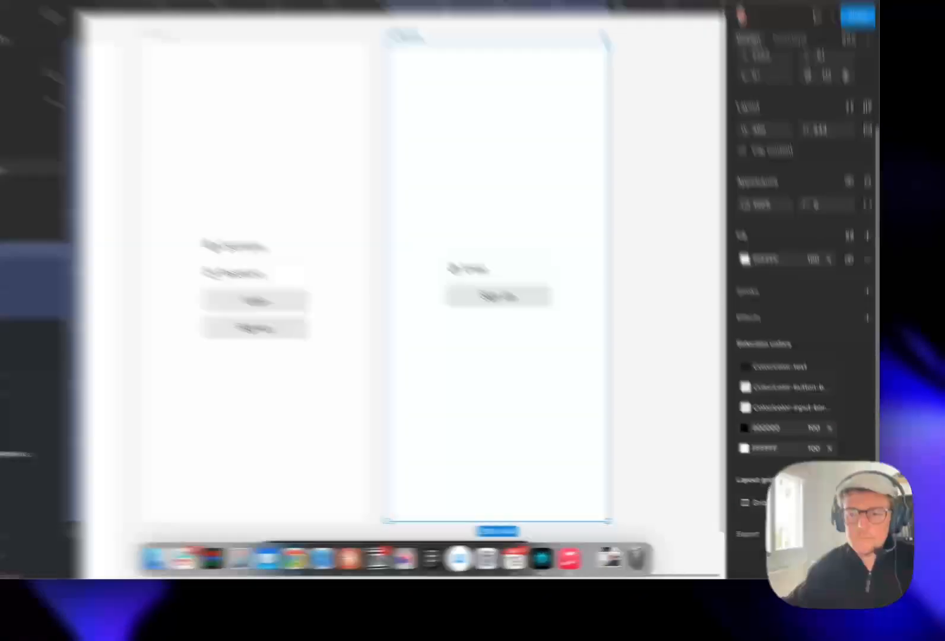
left_click(839, 510)
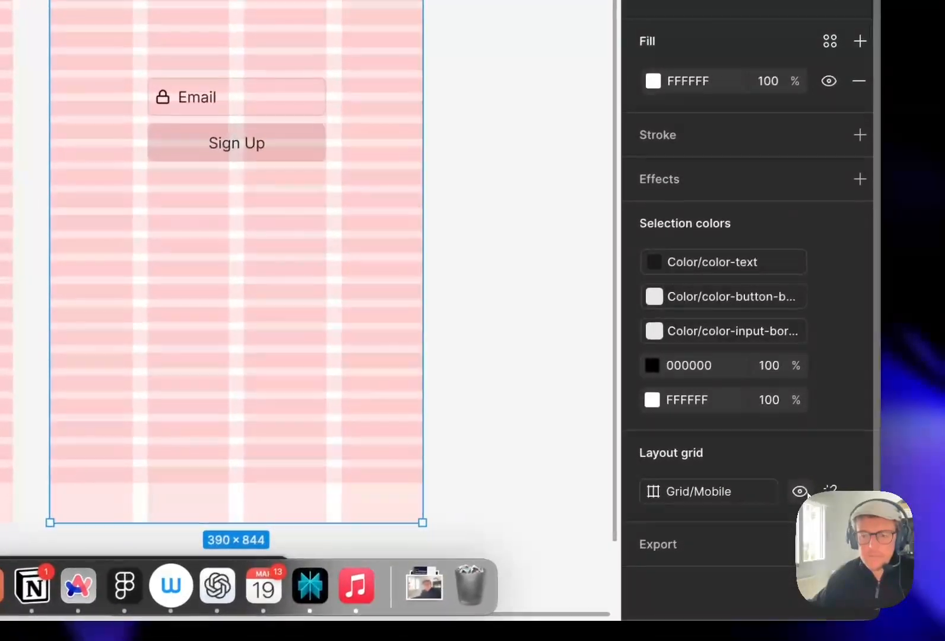
key("ctrl+g")
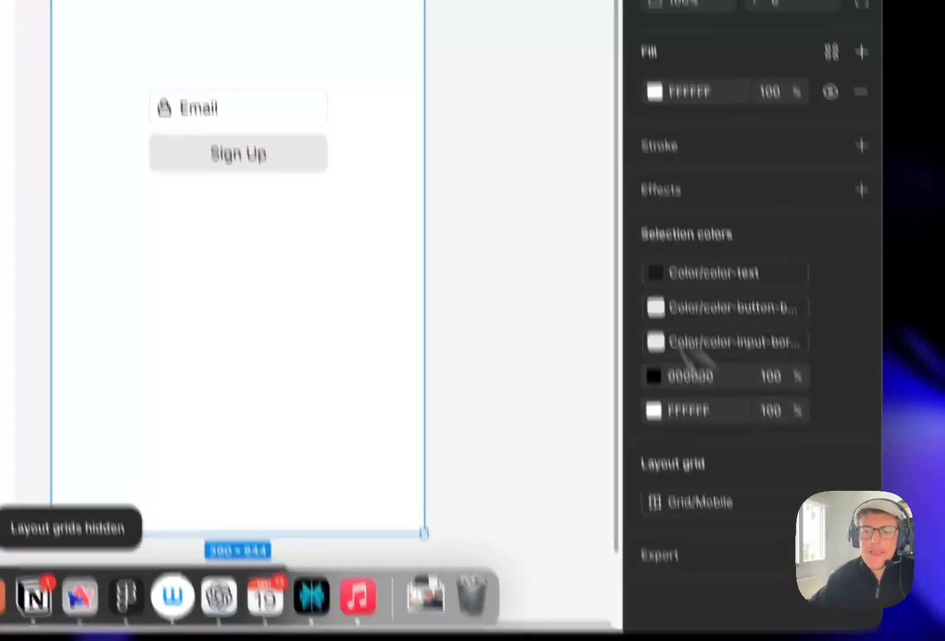
- Link the Login frame's Sign up button to the m/SignUp frame with an On tap, Navigate to interaction
left_click(577, 365)
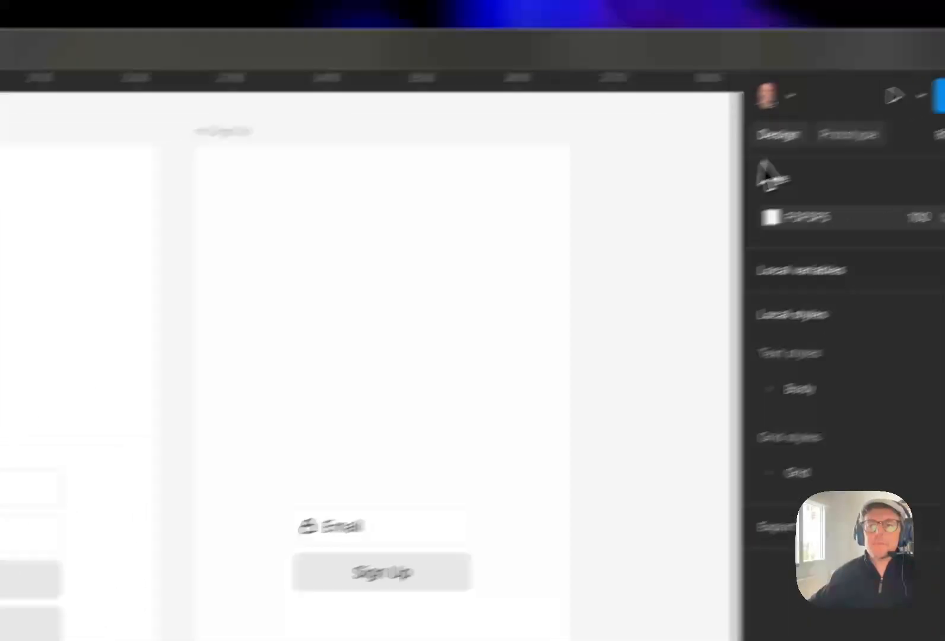
left_click(728, 171)
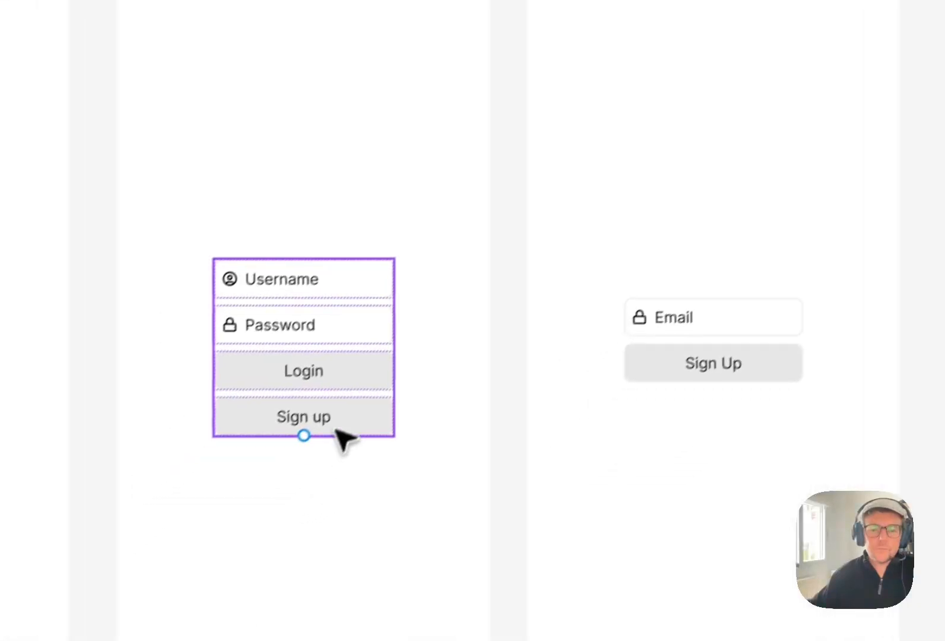
left_click(363, 408)
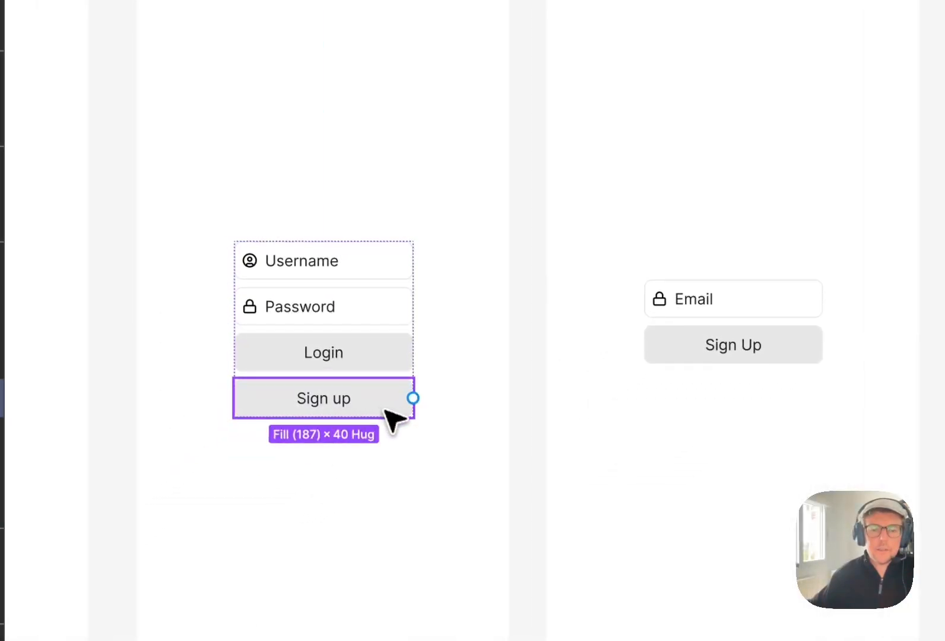
left_click_drag(495, 383, 589, 368)
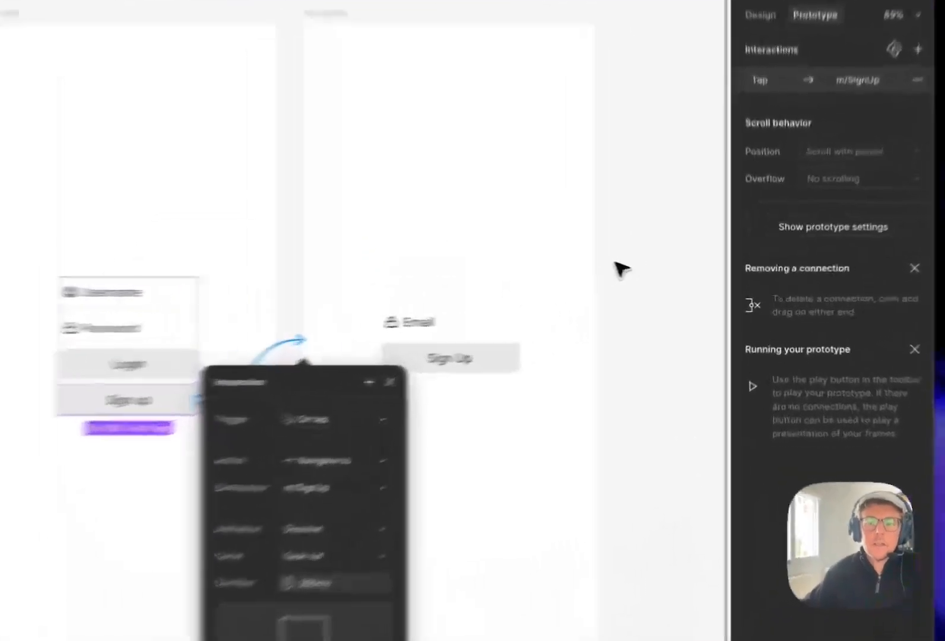
left_click(678, 282)
- Duplicate the Sign Up button in the SignUp main component and relabel the copy Back to Login
left_click(605, 335)
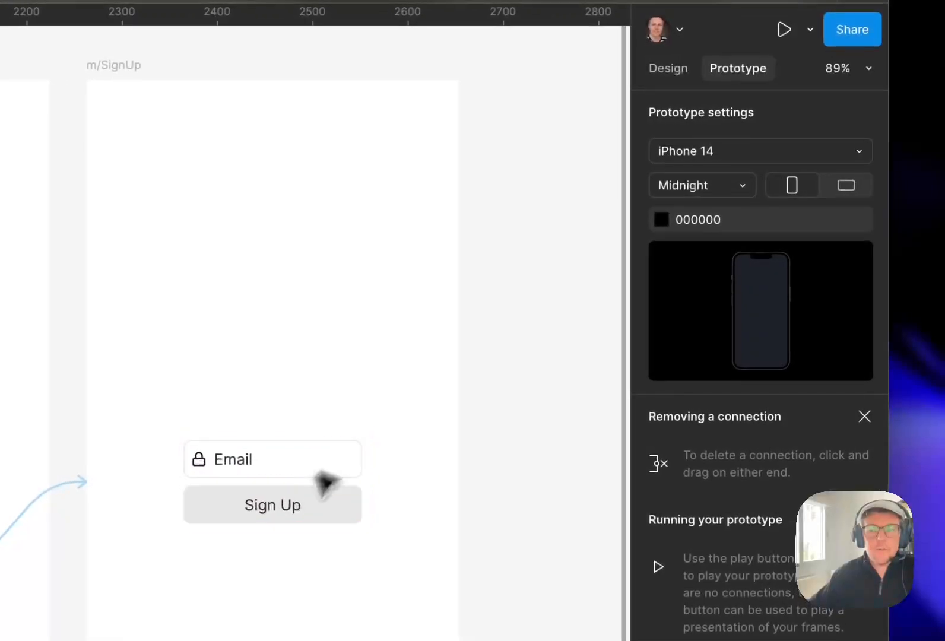
left_click(660, 137)
left_click_drag(67, 321, 620, 330)
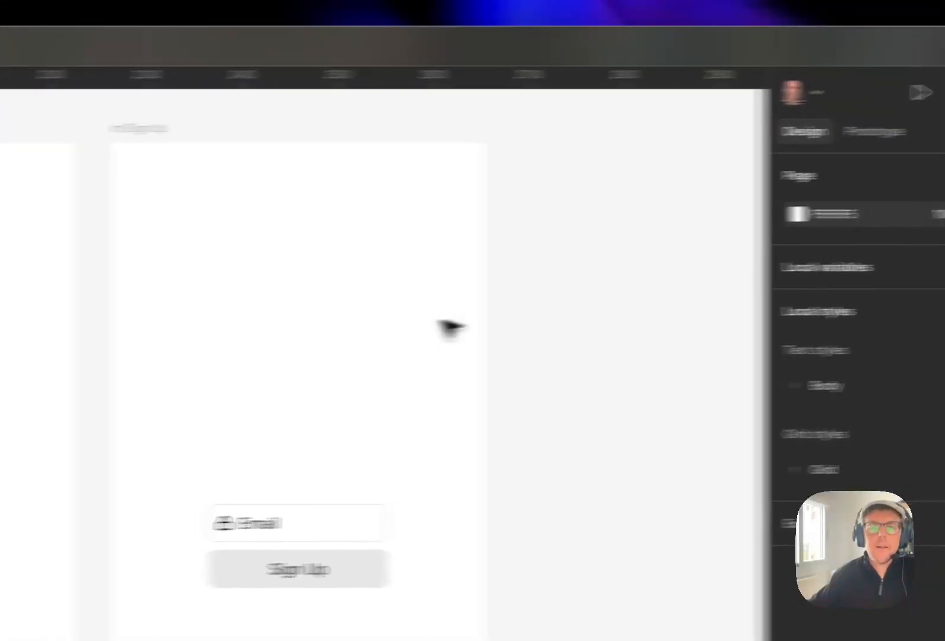
left_click_drag(296, 328, 765, 336)
left_click_drag(315, 347, 572, 354)
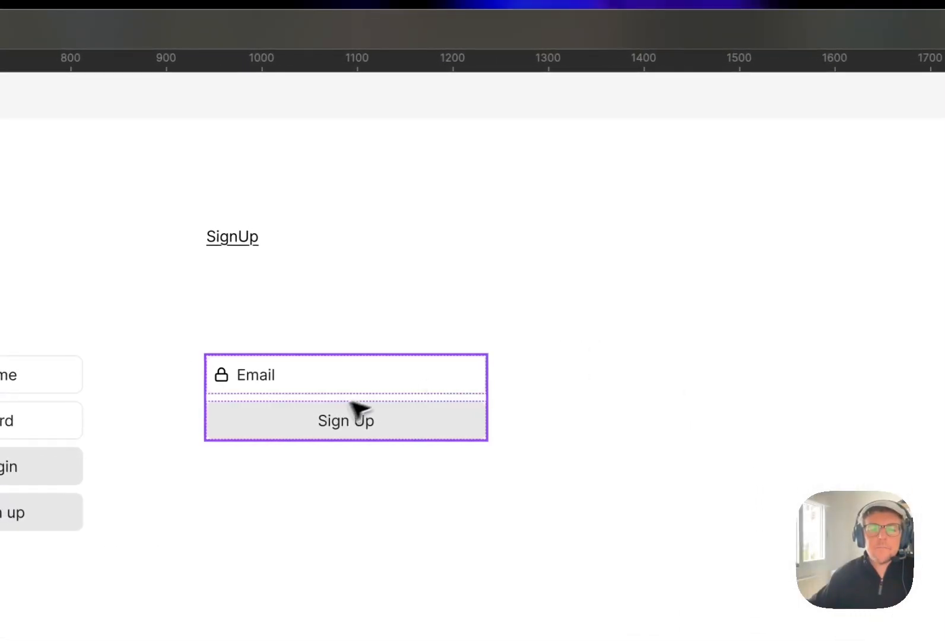
left_click(334, 413)
left_click(372, 426)
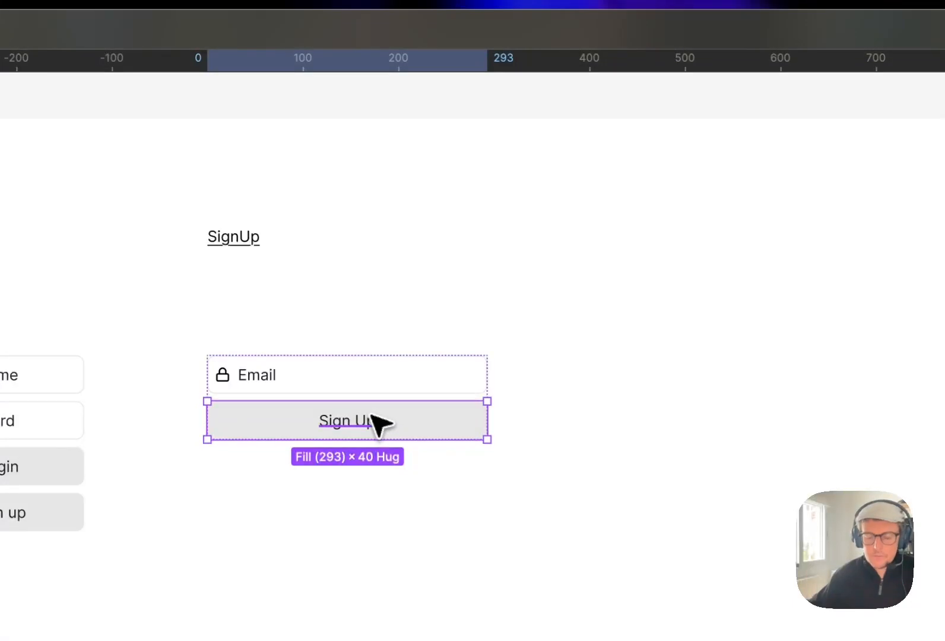
key("super+d")
double_click(356, 468)
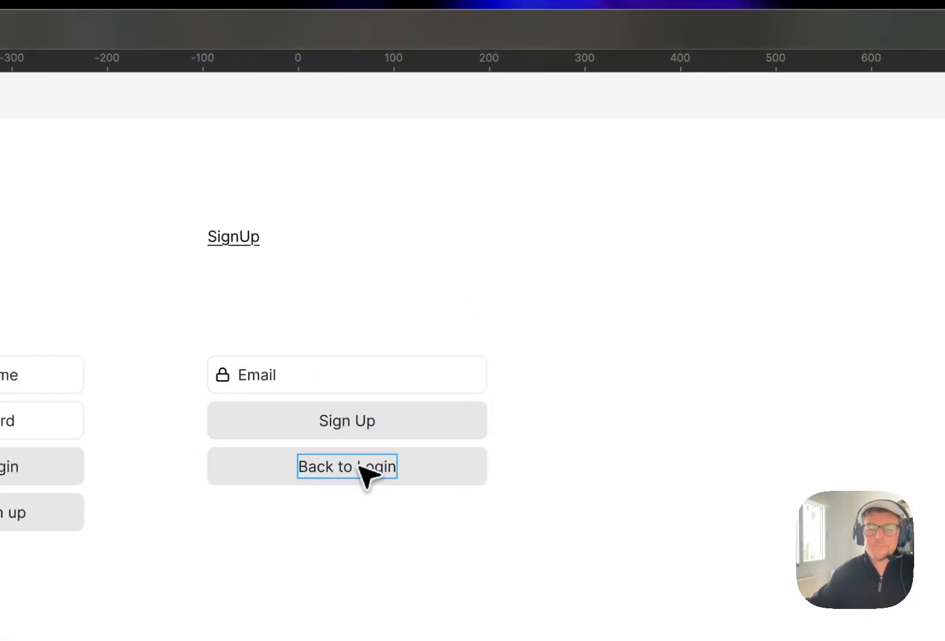
left_click(697, 464)
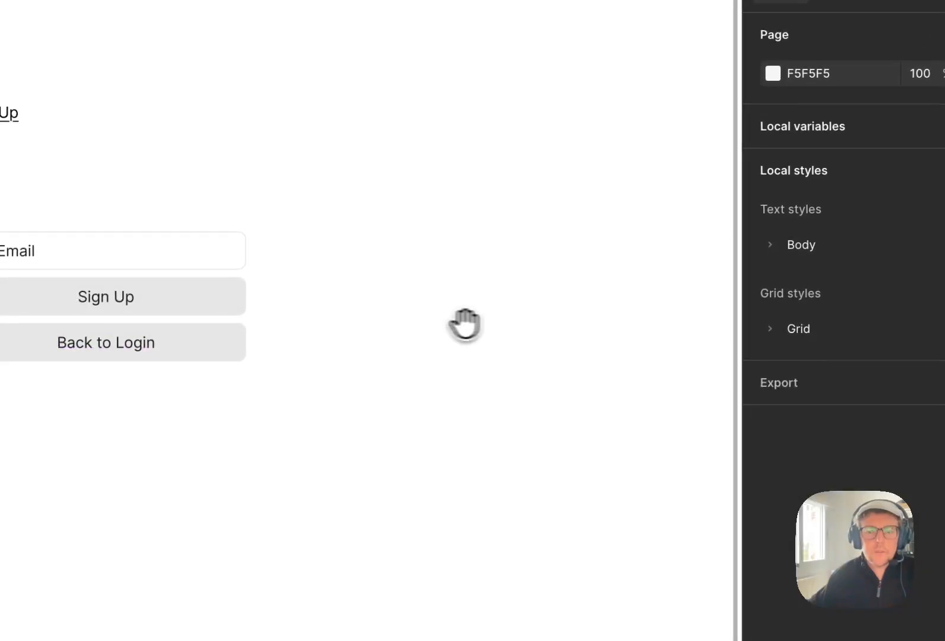
- Link the Back to Login button in the m/SignUp frame to the m/Login frame with a navigate interaction
left_click_drag(465, 325, 255, 297)
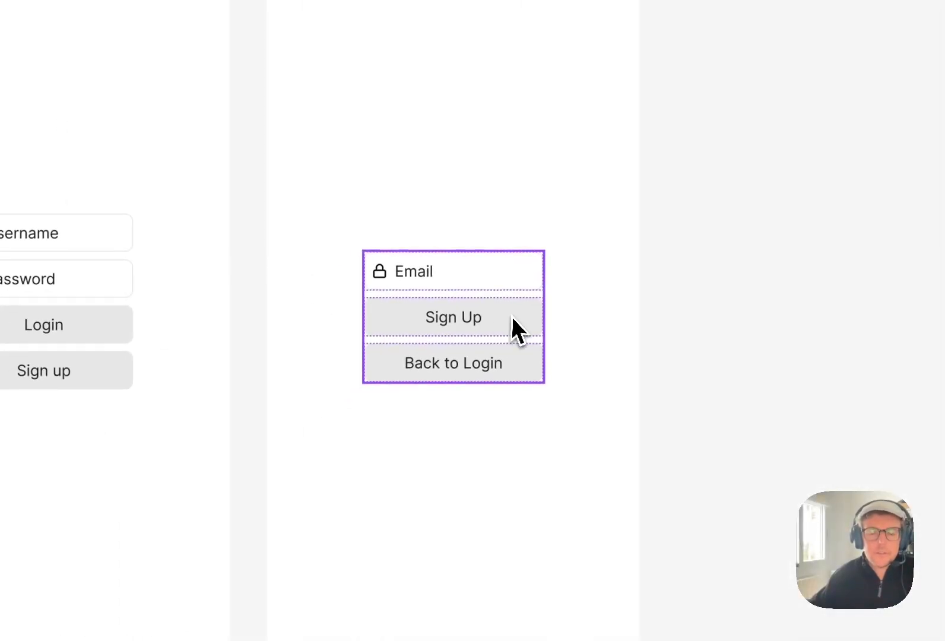
left_click_drag(518, 331, 554, 333)
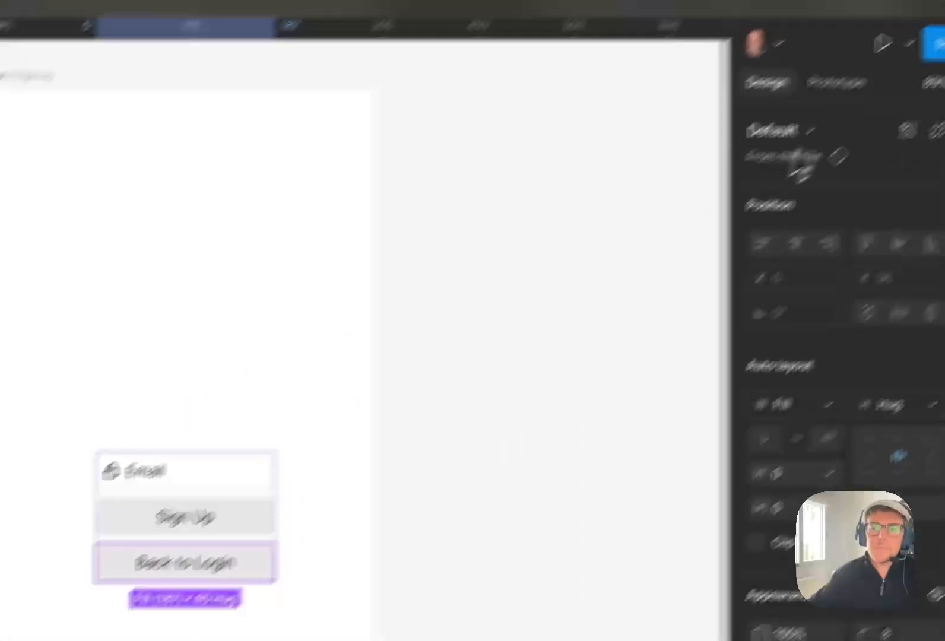
left_click(738, 163)
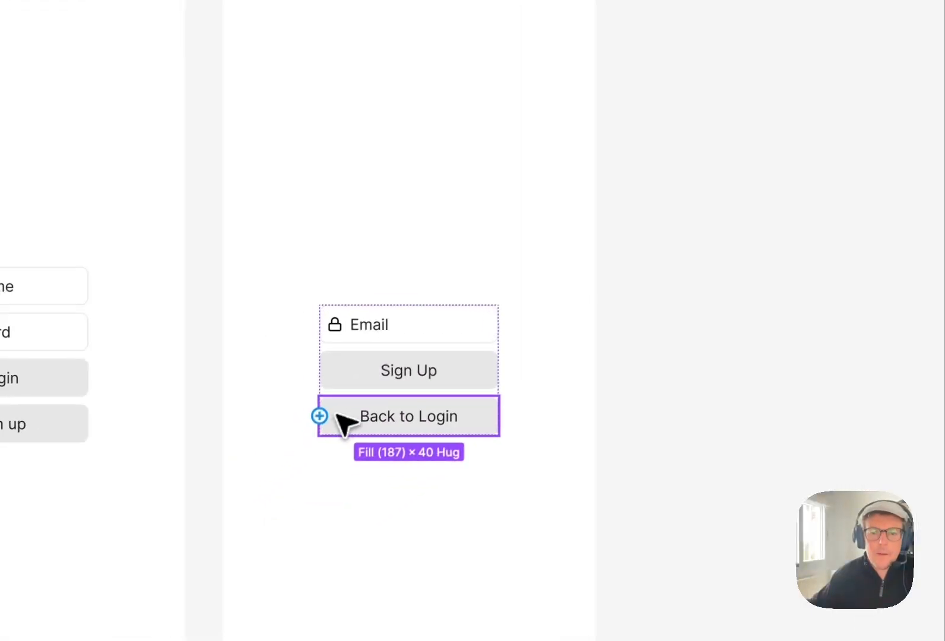
left_click_drag(321, 416, 134, 433)
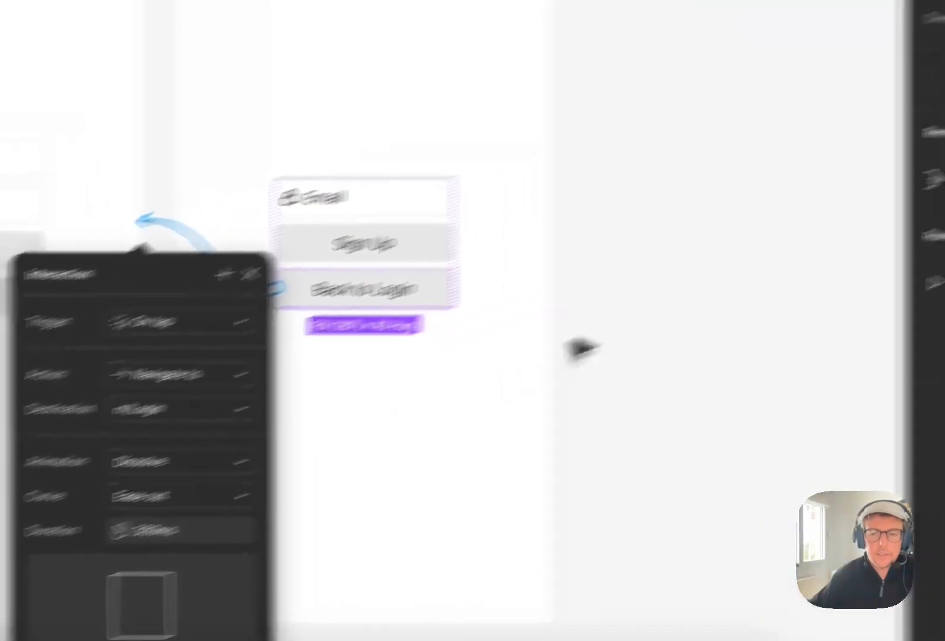
left_click(653, 294)
- Add a flow starting point named Login to the m/Login frame
left_click_drag(620, 147, 779, 155)
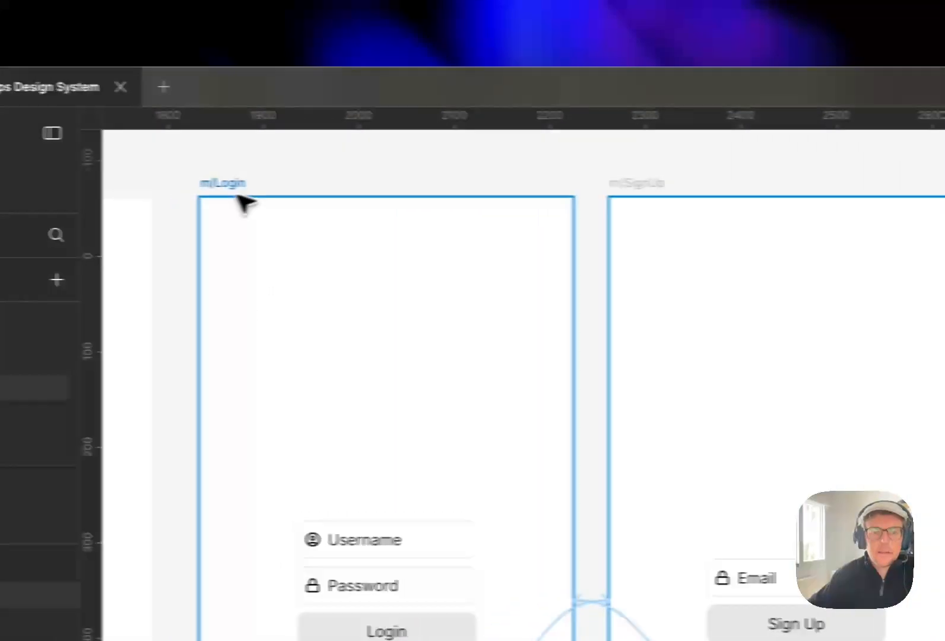
left_click(236, 190)
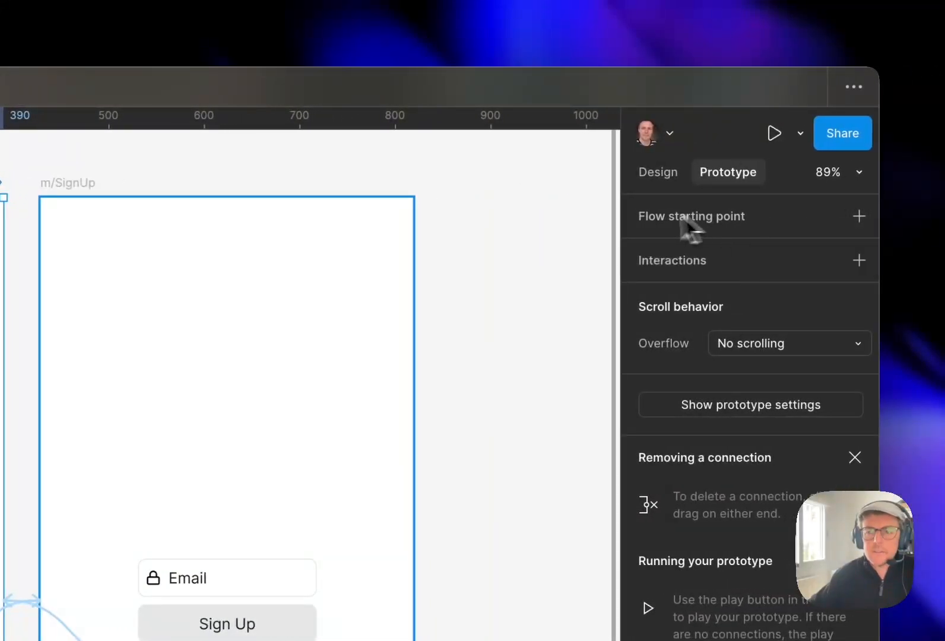
left_click(854, 216)
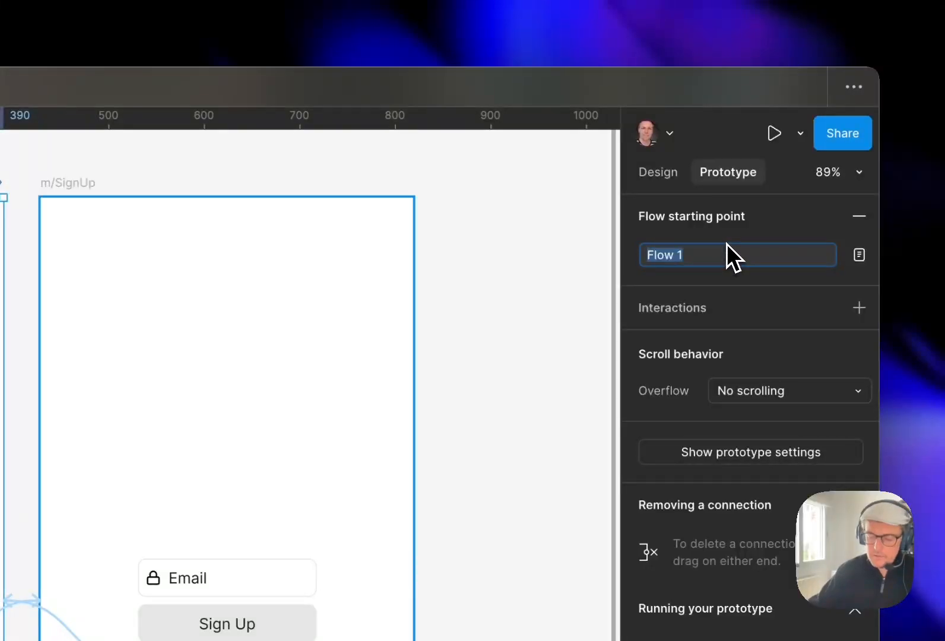
type("Login")
key("Return")
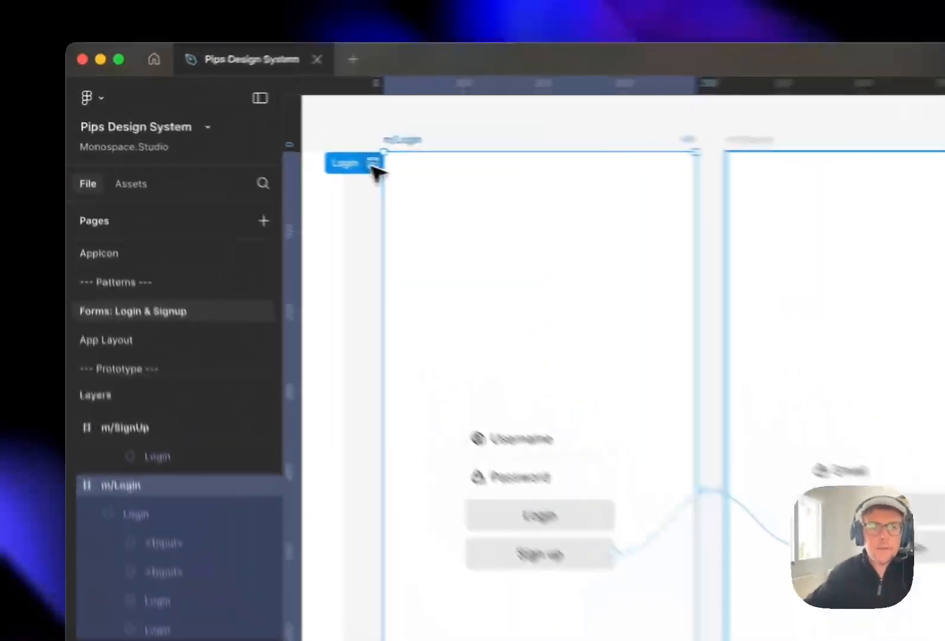
- Play the Login flow and test navigating between the Login and Sign Up screens via their buttons
left_click(248, 138)
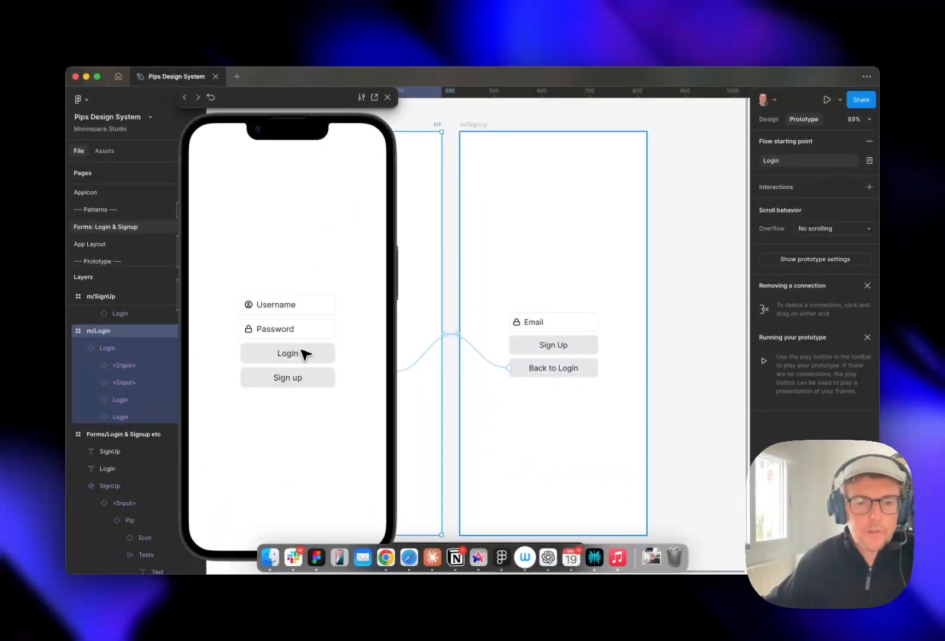
left_click(299, 386)
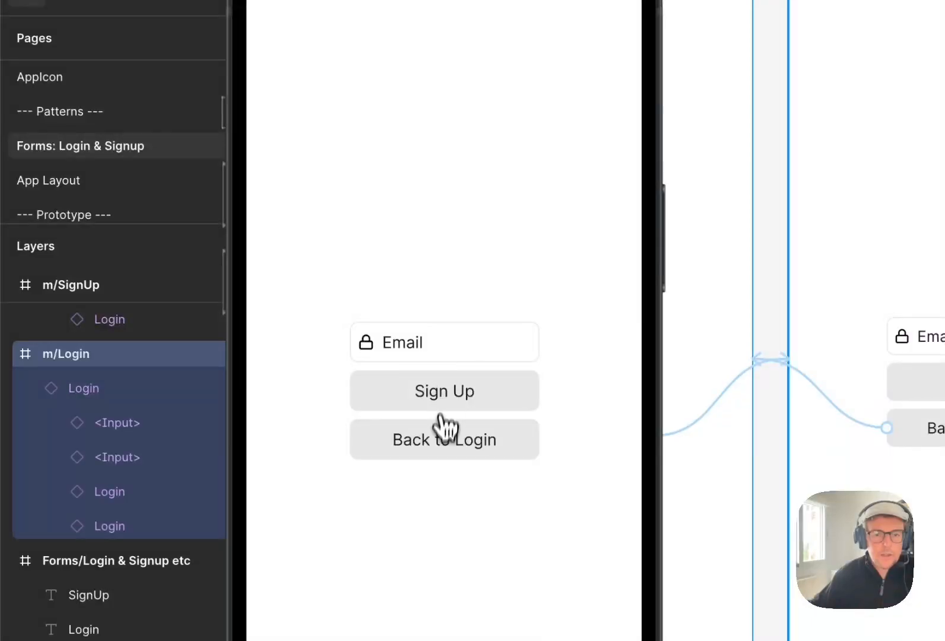
left_click(441, 444)
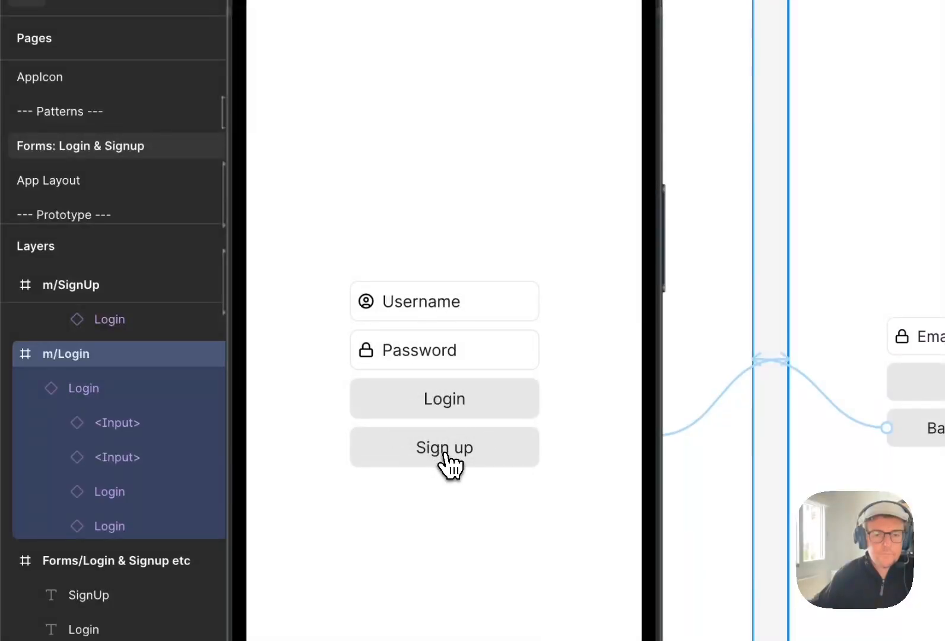
left_click(447, 442)
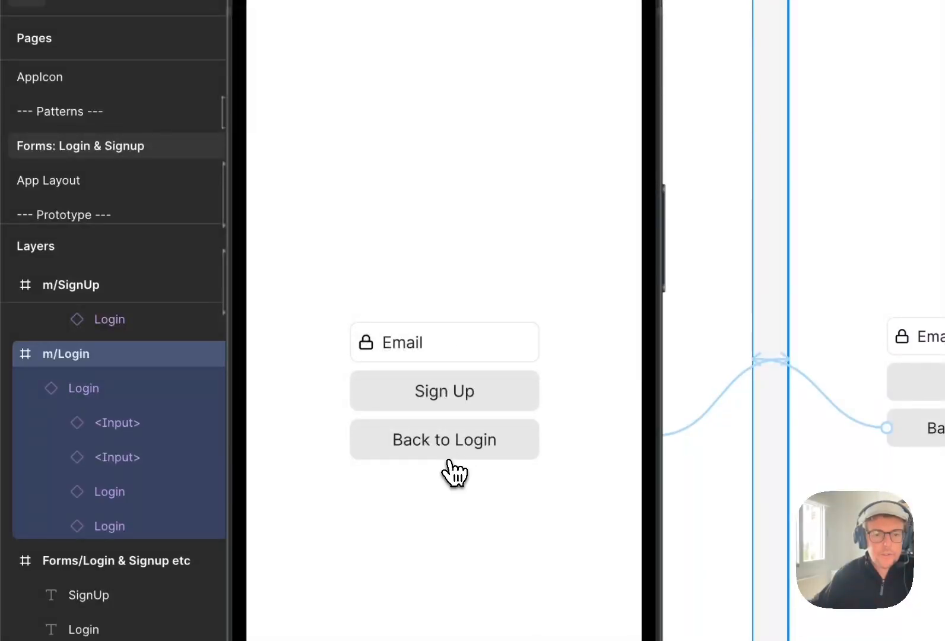
left_click(449, 452)
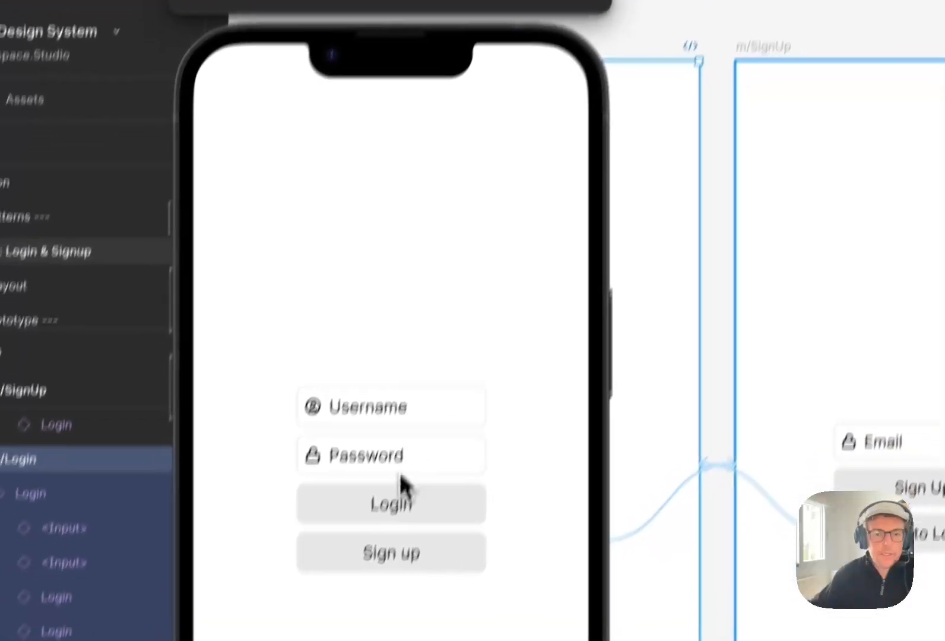
left_click(451, 454)
left_click(426, 485)
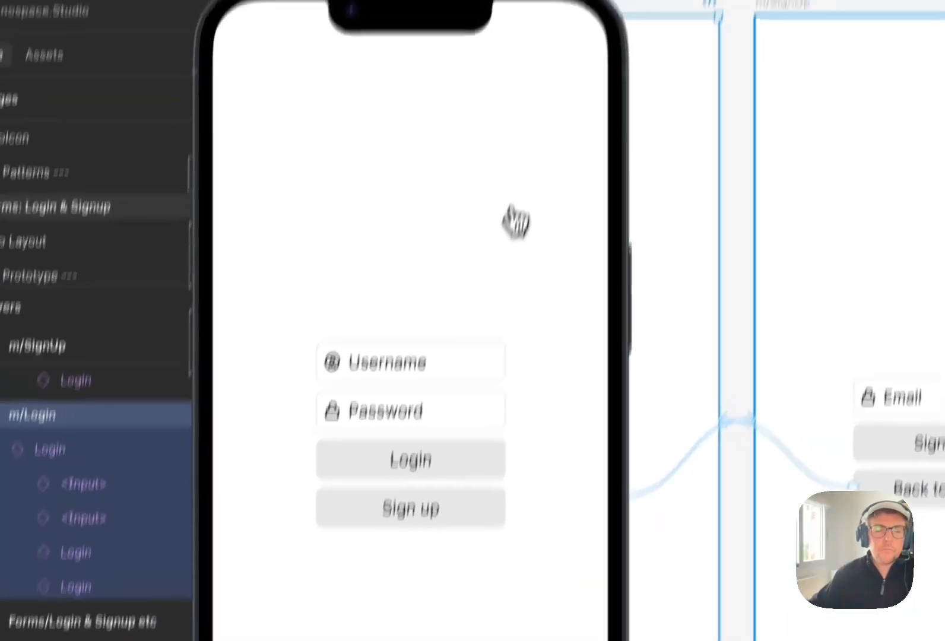